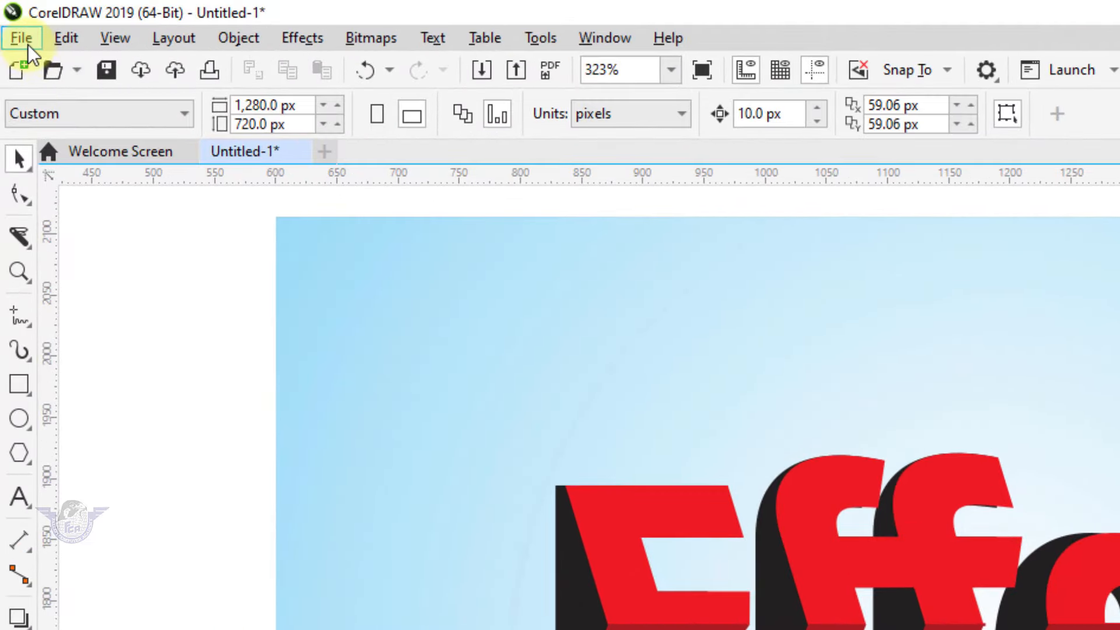
# Step: Create a new landscape CMYK document of 1280 × 720 px at 300 dpi, with pixels as the units
pyautogui.click(13, 19)
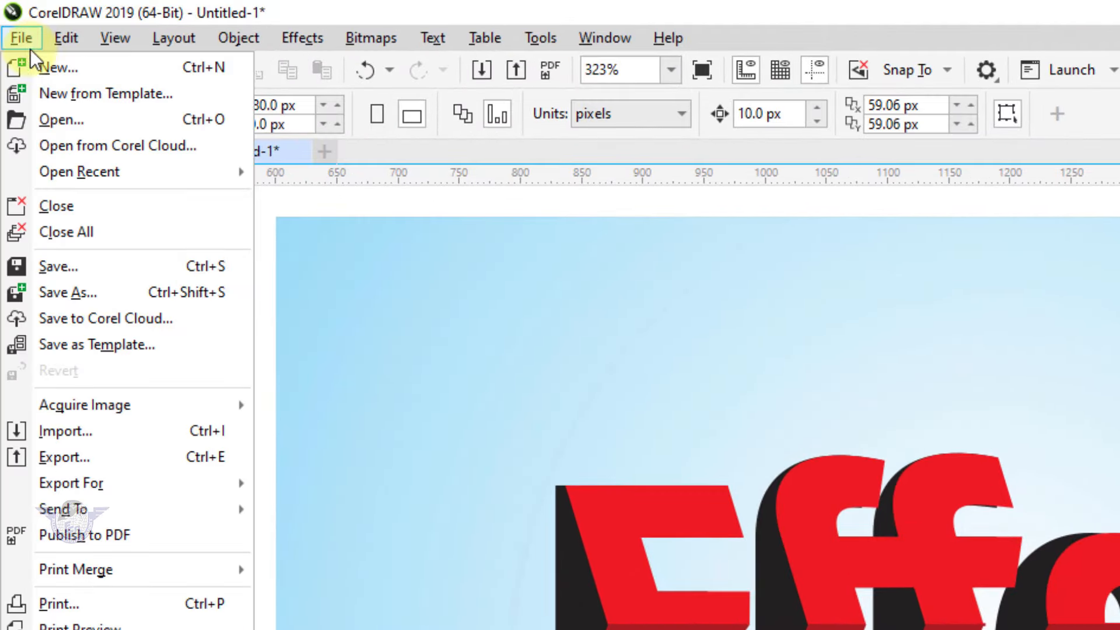
pyautogui.click(47, 69)
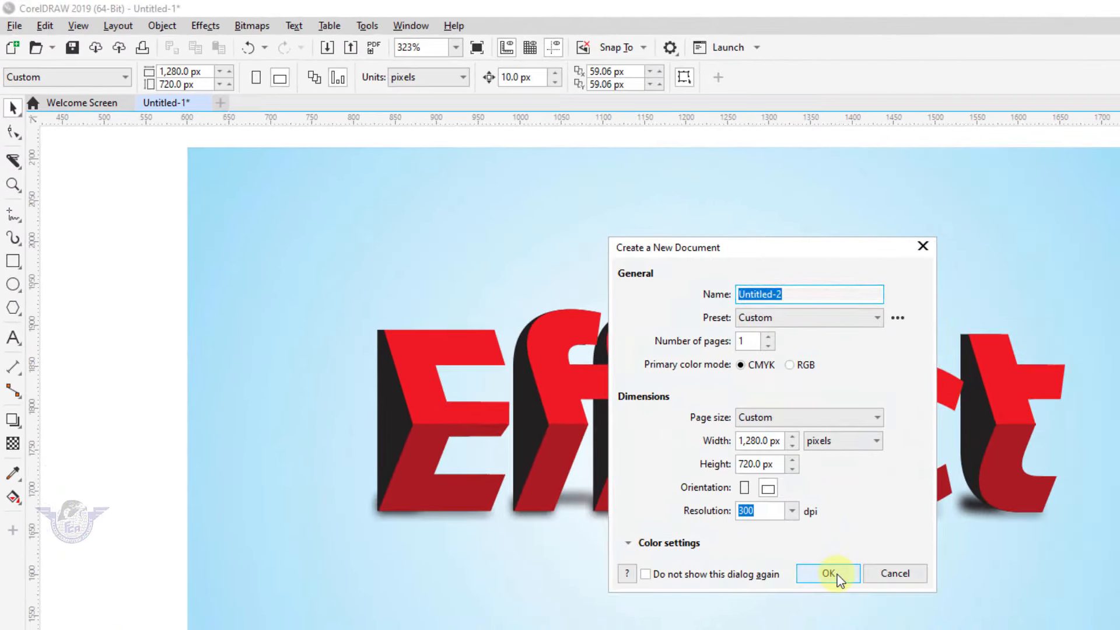
pyautogui.click(828, 574)
pyautogui.click(433, 79)
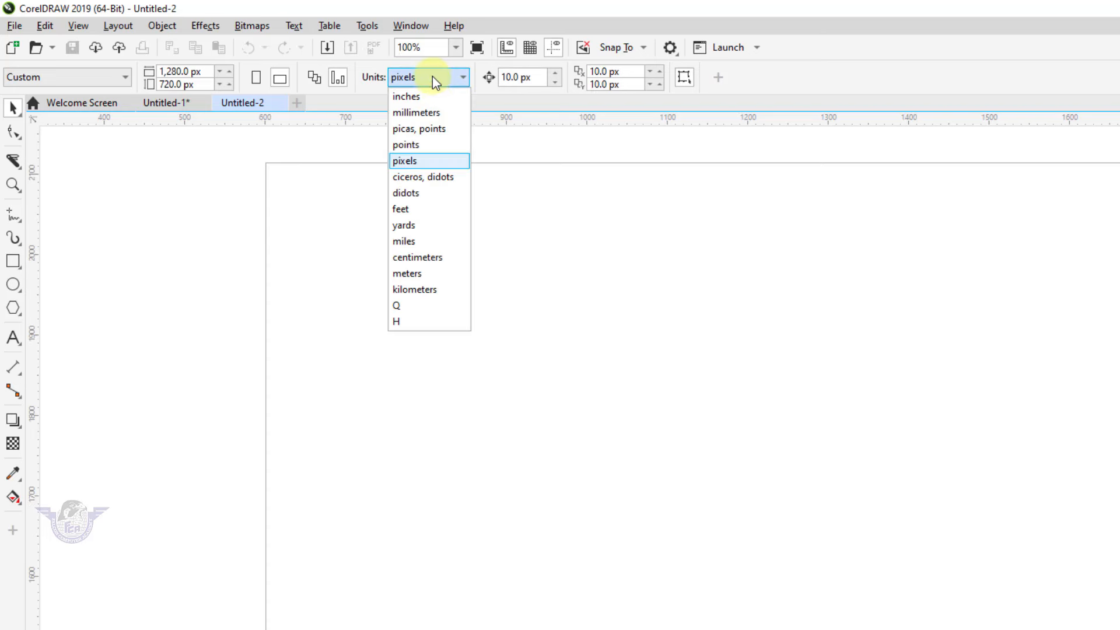
pyautogui.click(427, 162)
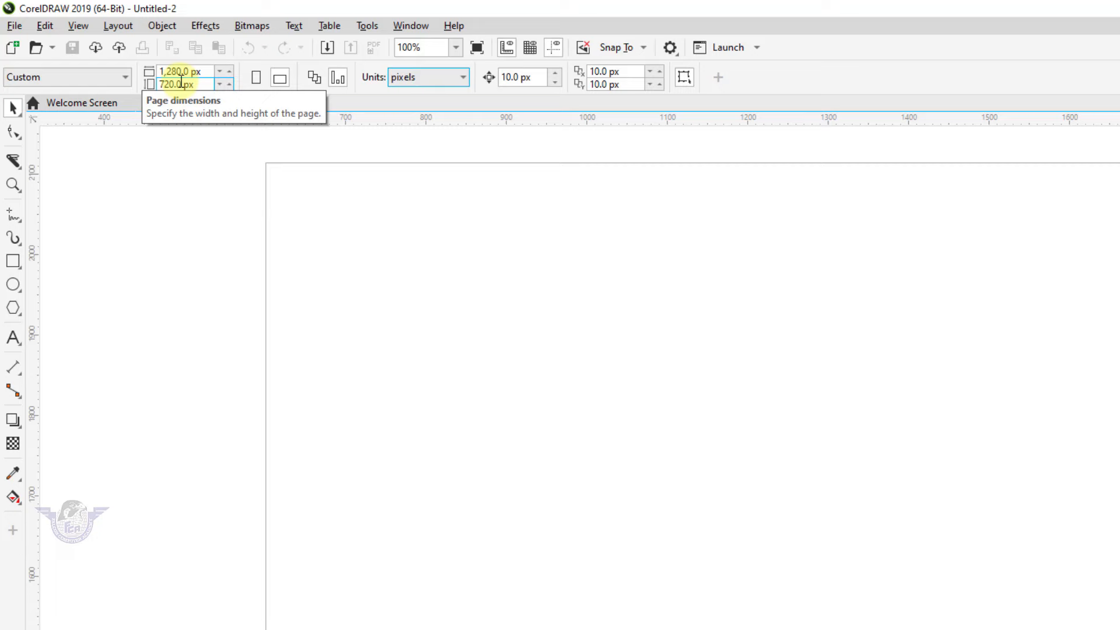
# Step: Add a rectangle covering the whole page and fill it with light blue
pyautogui.doubleClick(13, 261)
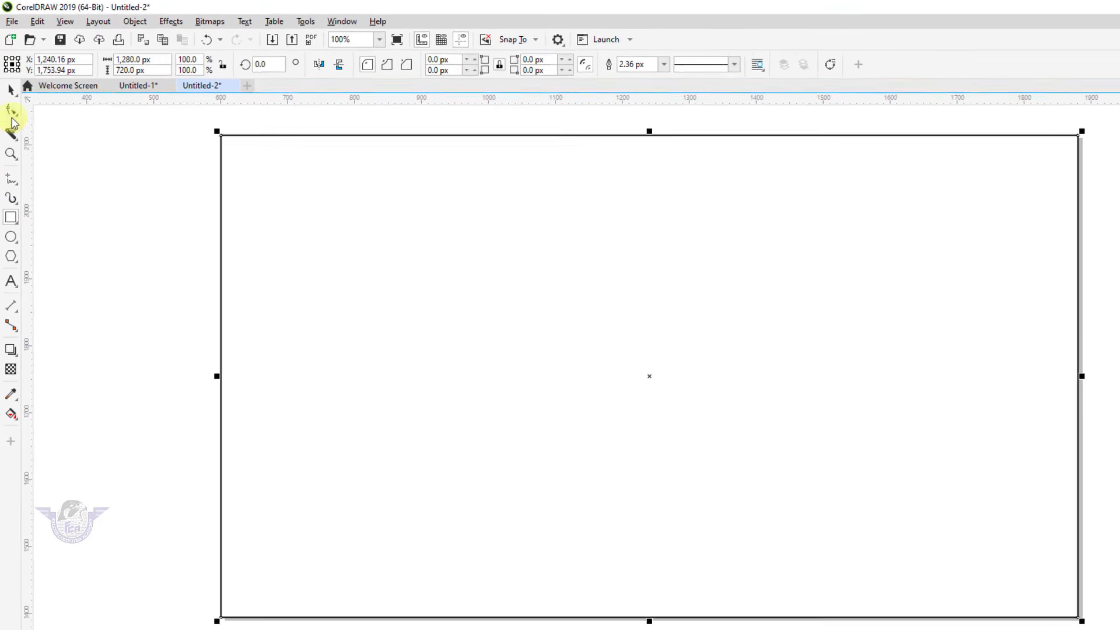
pyautogui.click(10, 89)
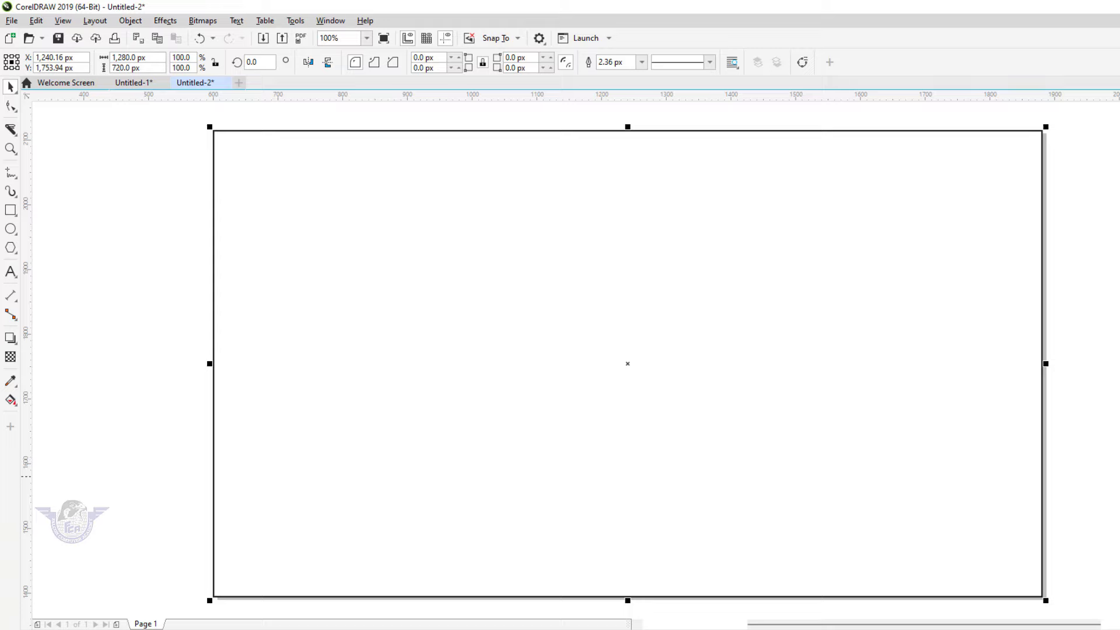
pyautogui.click(1106, 492)
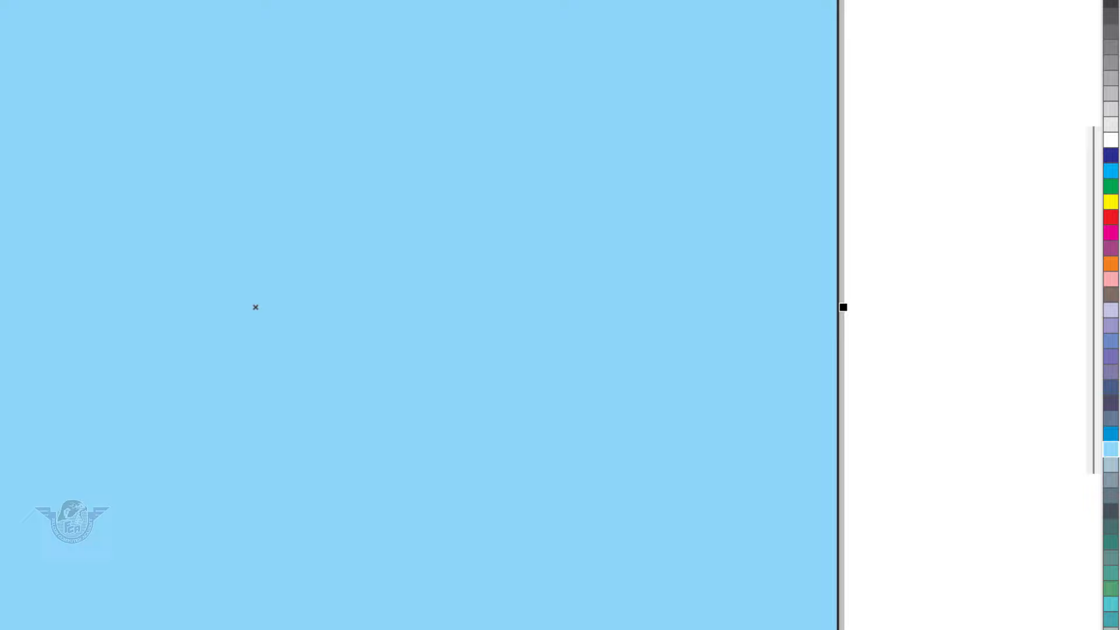
# Step: Give the background rectangle an elliptical gradient fill with white just below the page's middle, fading to light blue beyond the page edges
pyautogui.click(15, 365)
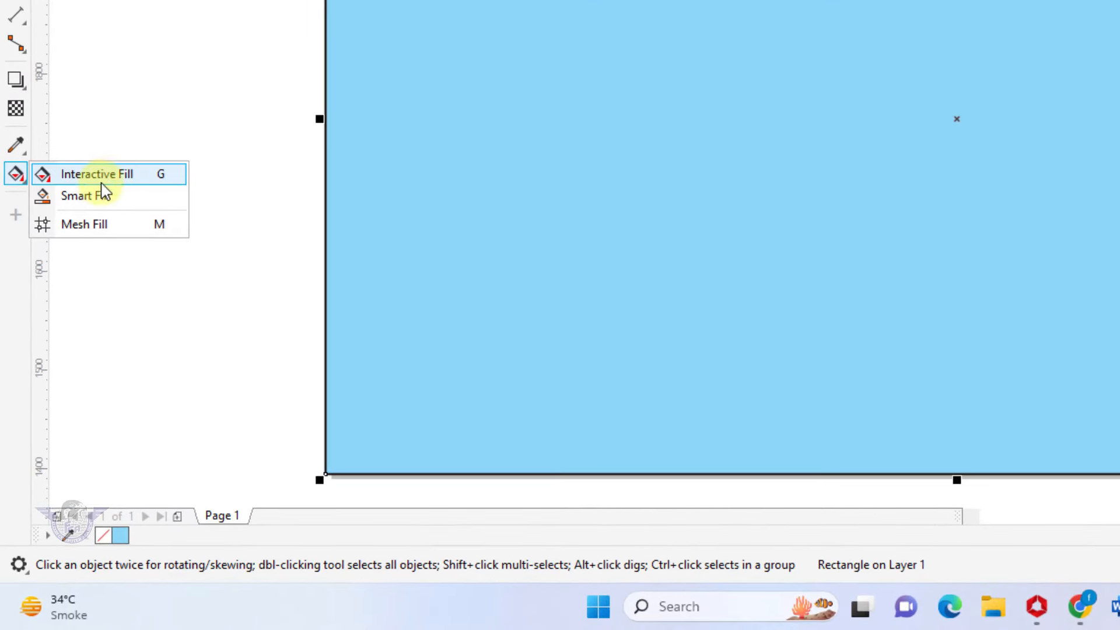
pyautogui.click(112, 186)
pyautogui.moveTo(548, 151); pyautogui.dragTo(827, 502)
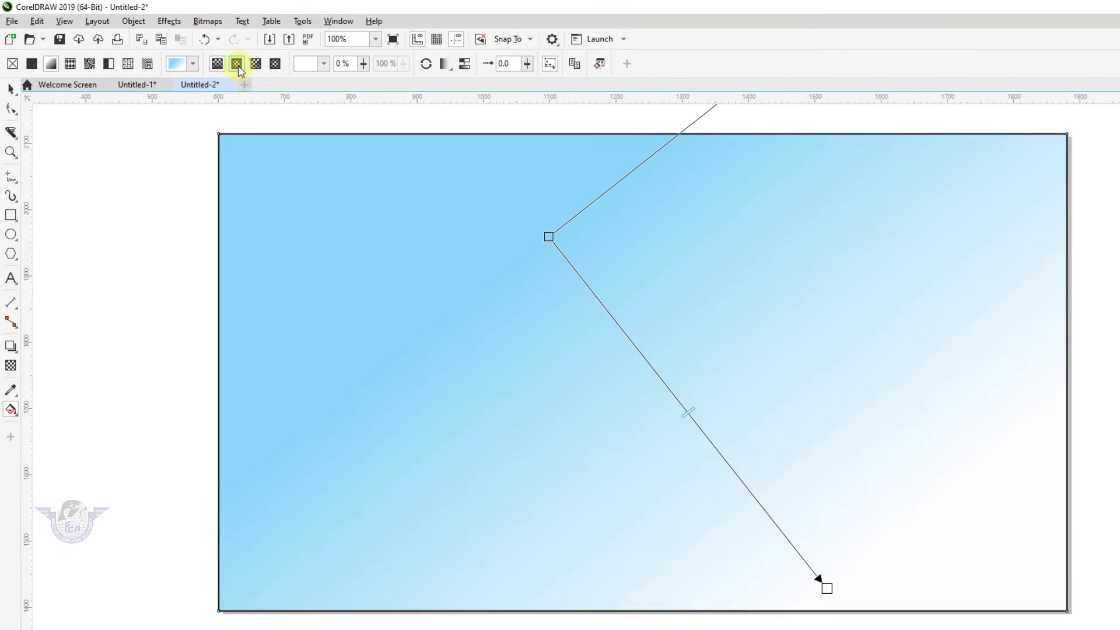
pyautogui.click(237, 63)
pyautogui.moveTo(624, 339); pyautogui.dragTo(887, 588)
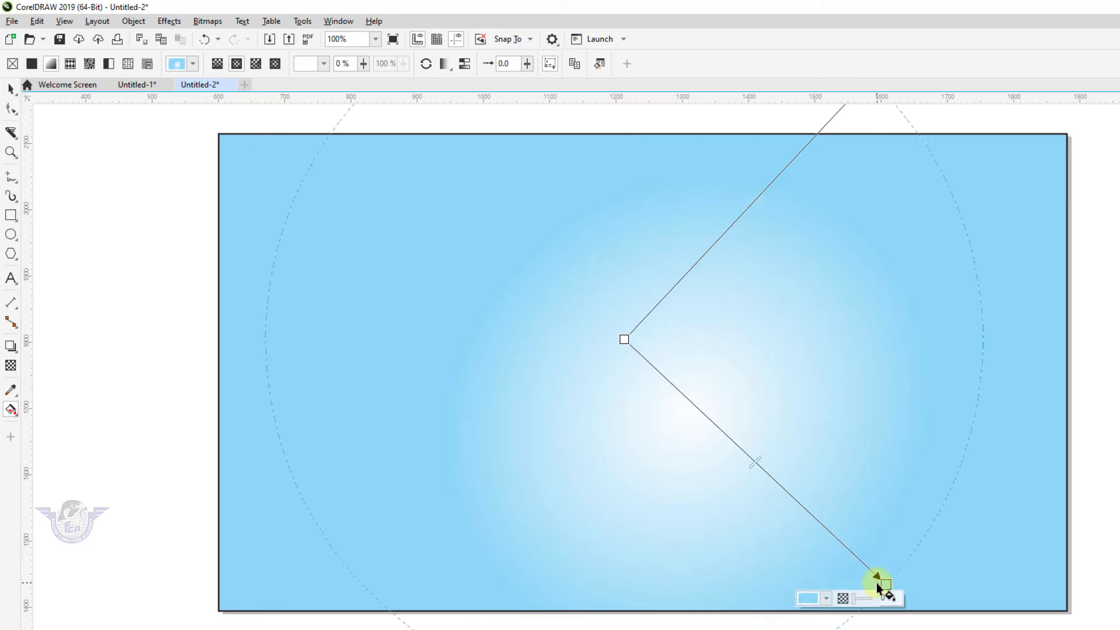
pyautogui.moveTo(635, 417); pyautogui.dragTo(971, 629)
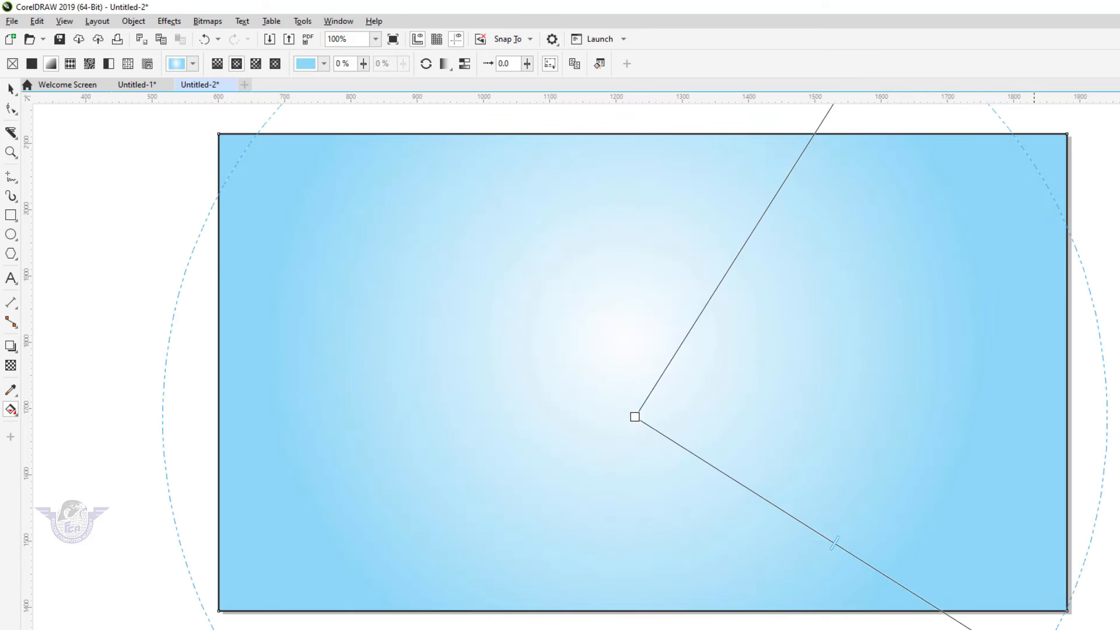
pyautogui.click(12, 89)
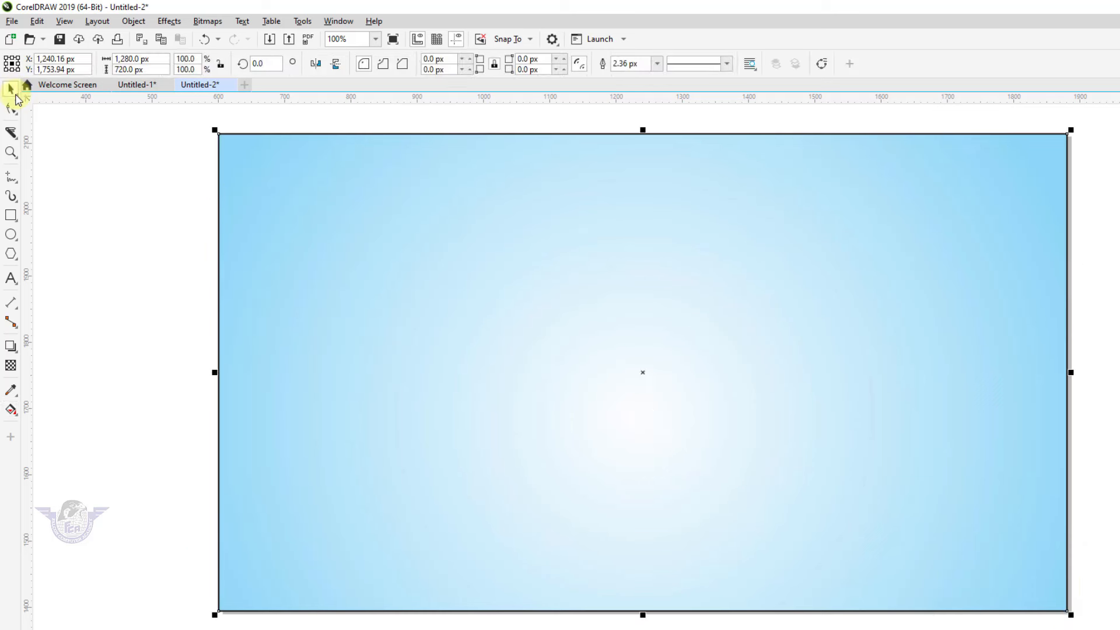
# Step: Add the artistic text "Effects" on the left half of the background
pyautogui.click(11, 283)
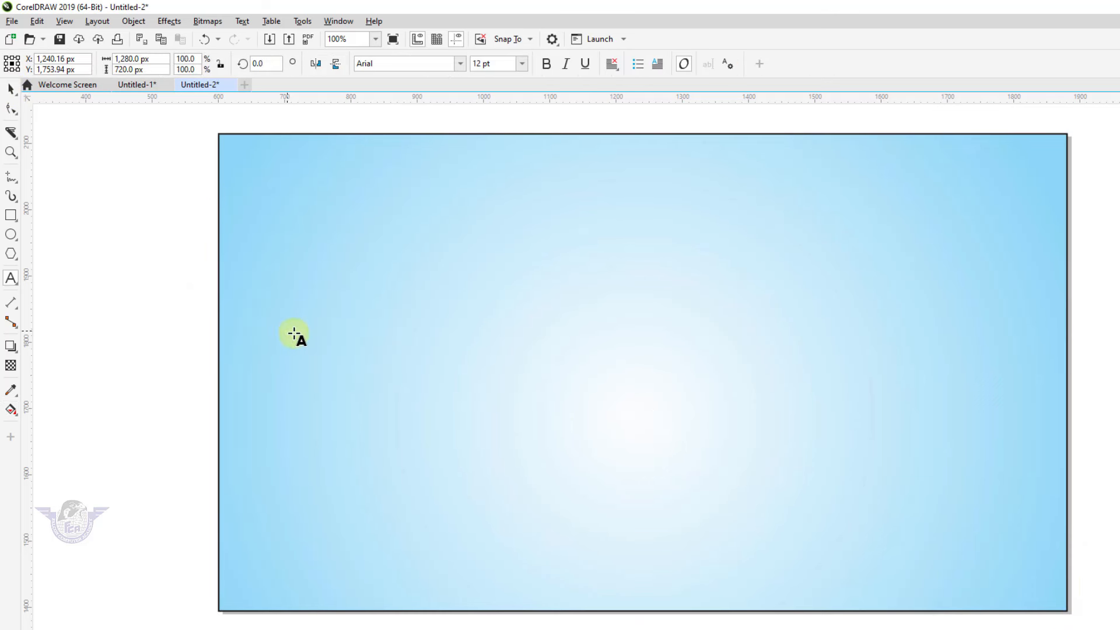
pyautogui.click(378, 336)
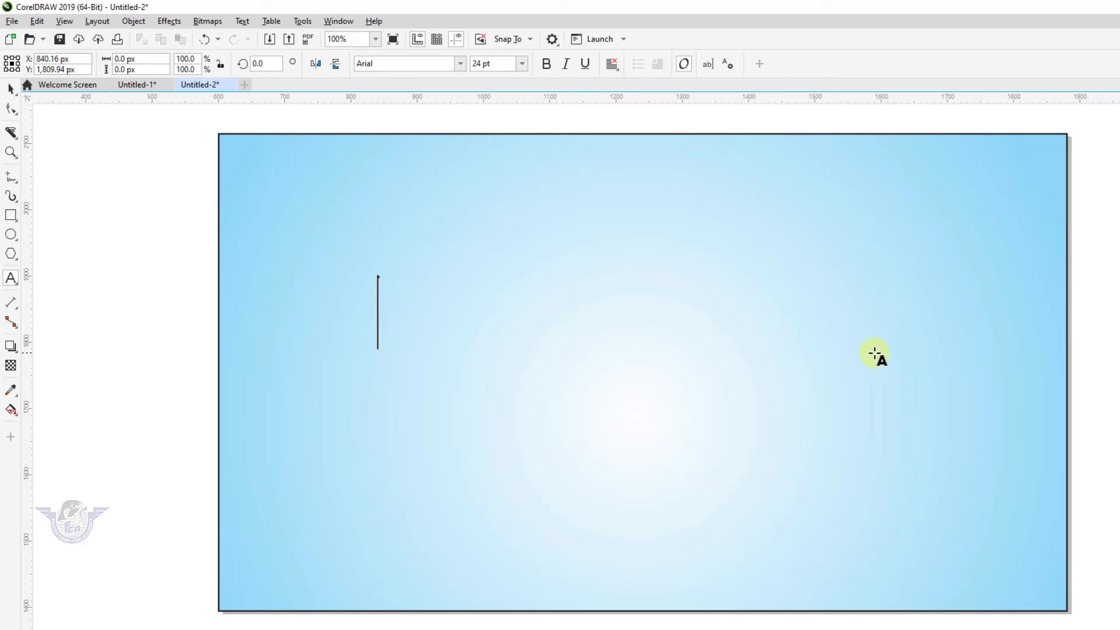
pyautogui.write('Effects')
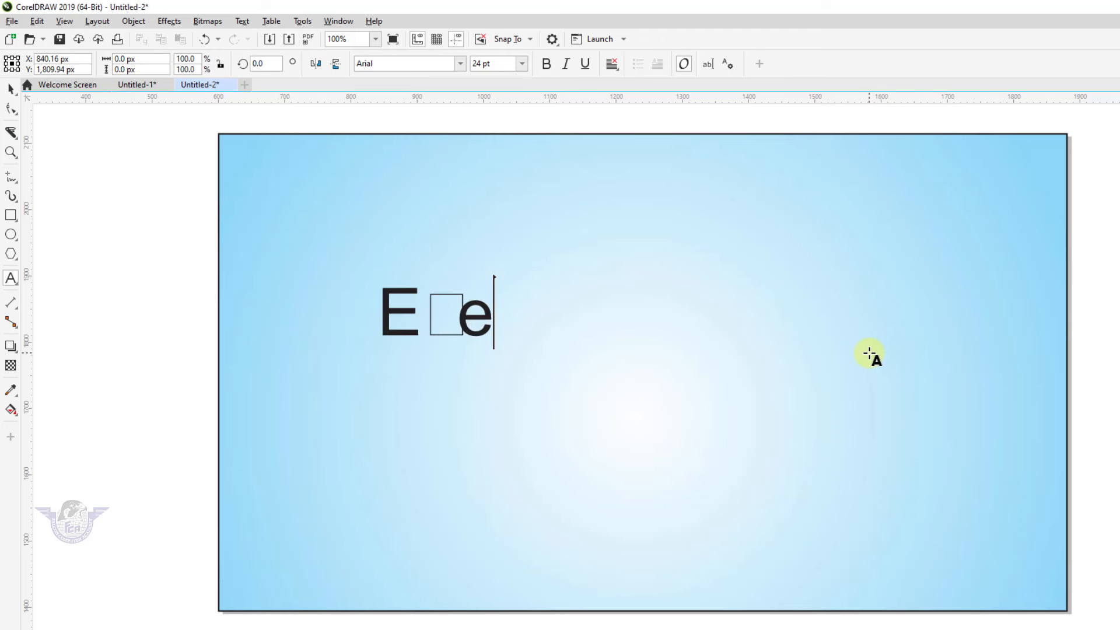
pyautogui.click(18, 109)
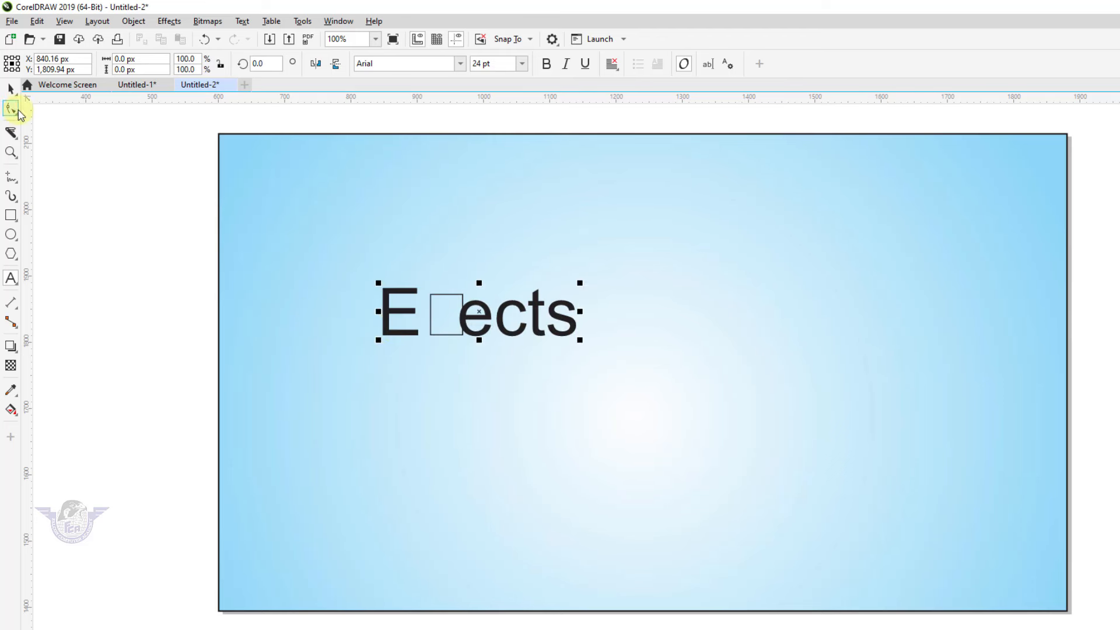
# Step: Change the font of the "Effects" text to YouTube Sans Bold
pyautogui.click(460, 64)
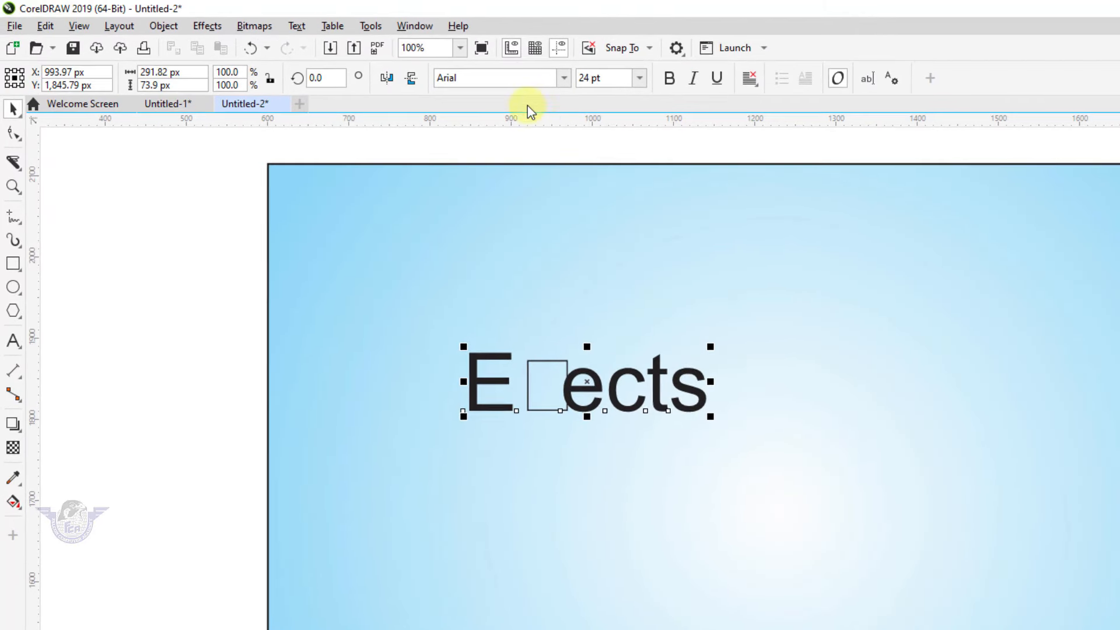
pyautogui.click(564, 82)
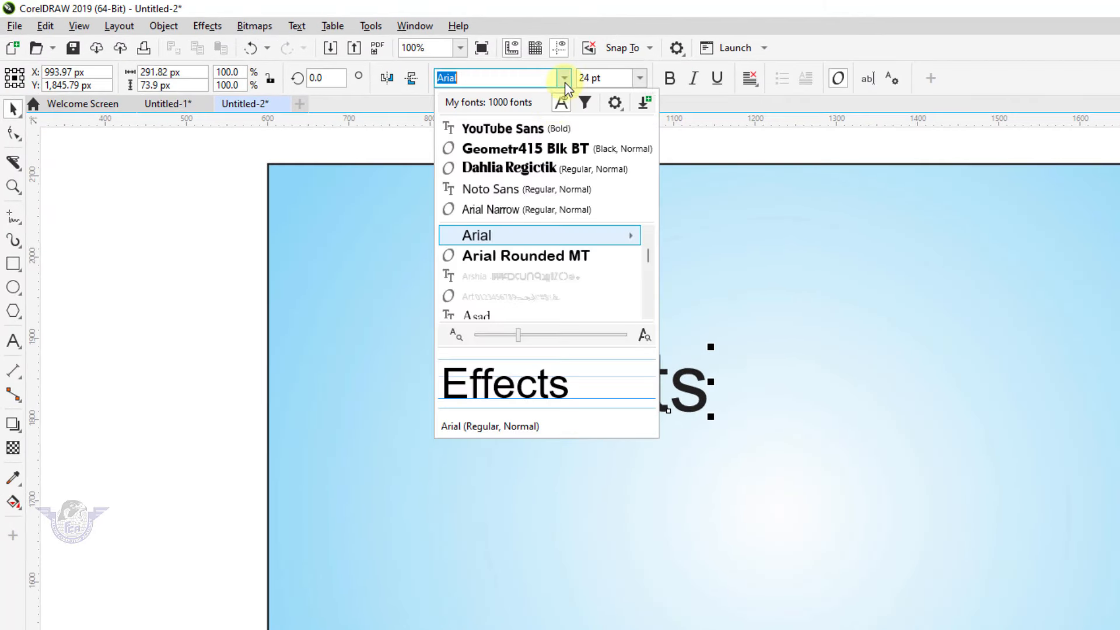
pyautogui.click(544, 129)
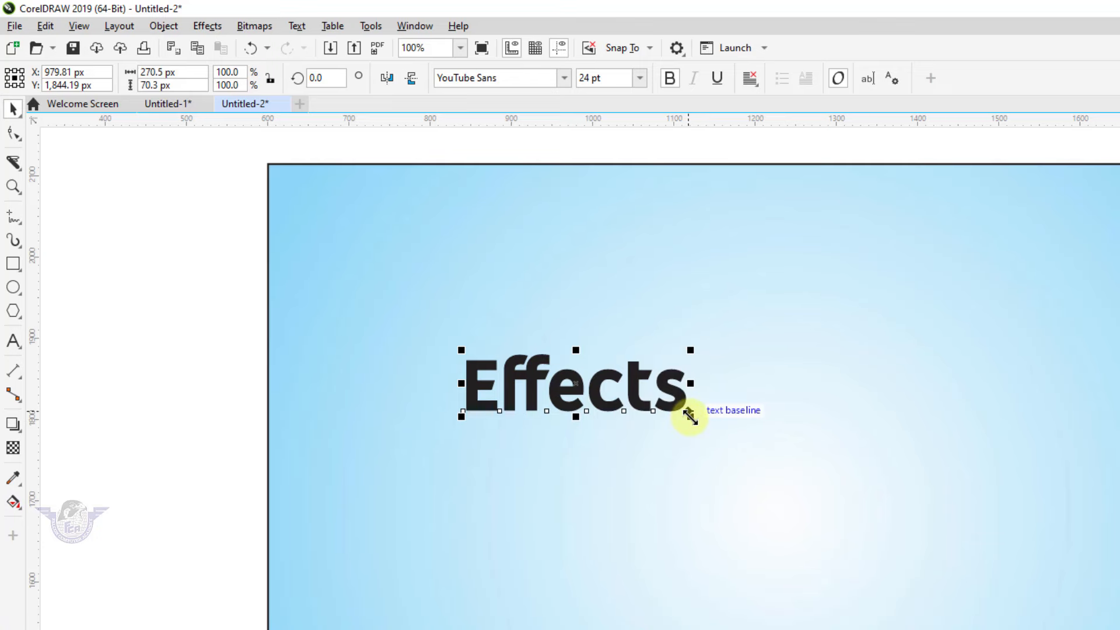
# Step: Enlarge the "Effects" text proportionally to about 74 pt and position it in the middle of the page
pyautogui.moveTo(688, 419); pyautogui.dragTo(997, 577)
pyautogui.moveTo(917, 534); pyautogui.dragTo(1048, 575)
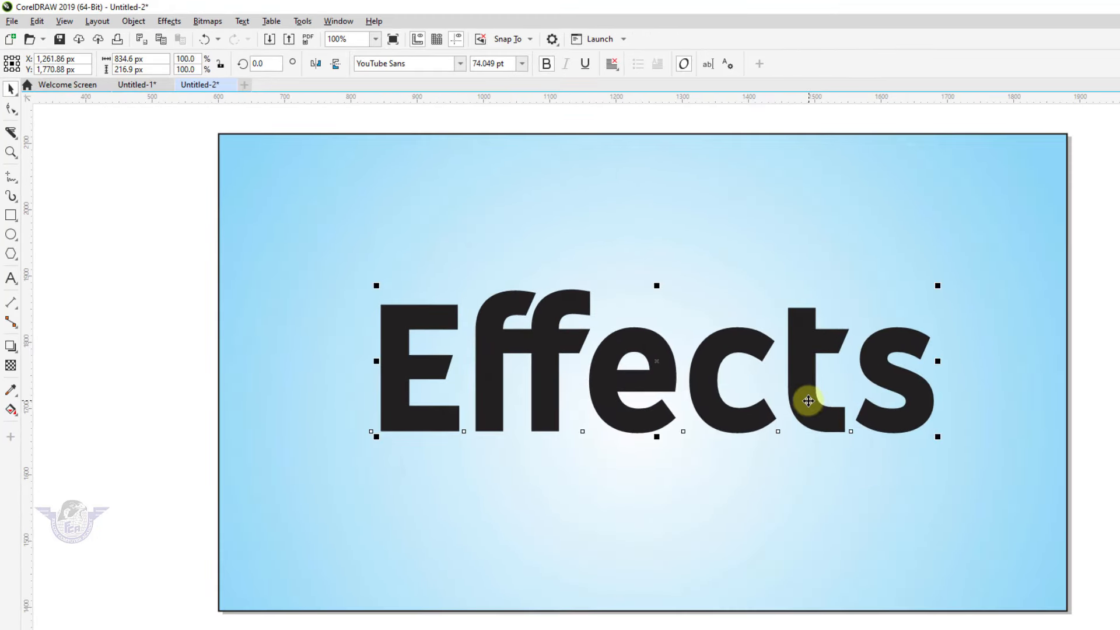
pyautogui.moveTo(910, 451); pyautogui.dragTo(897, 455)
pyautogui.click(796, 407)
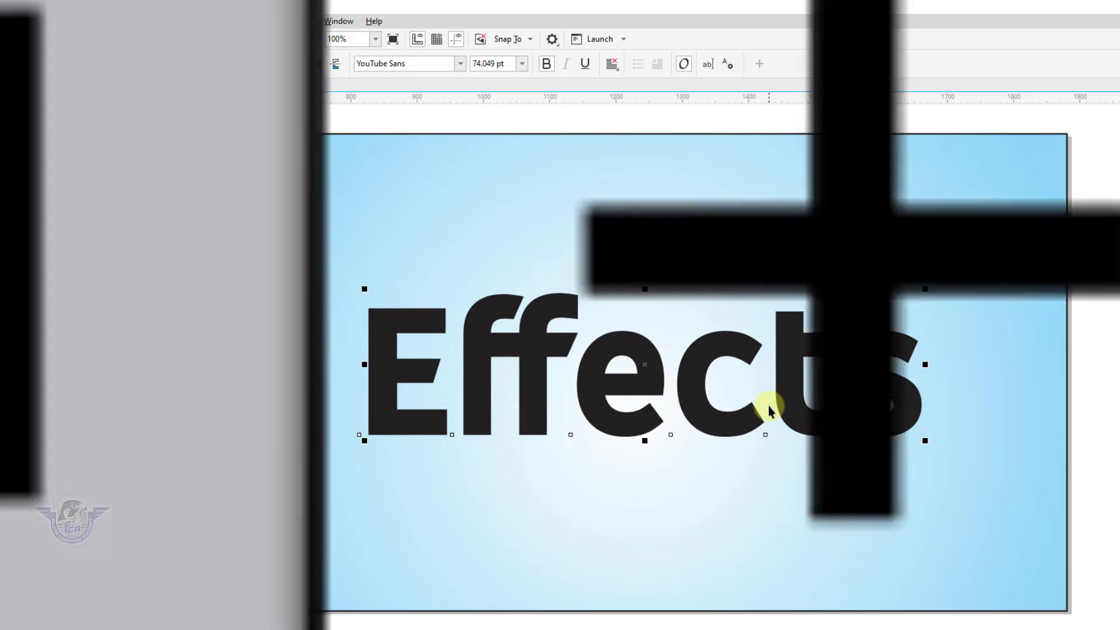
# Step: Convert the text to curves and place a red duplicate exactly on top of the black original
pyautogui.hotkey('ctrl', 'q')
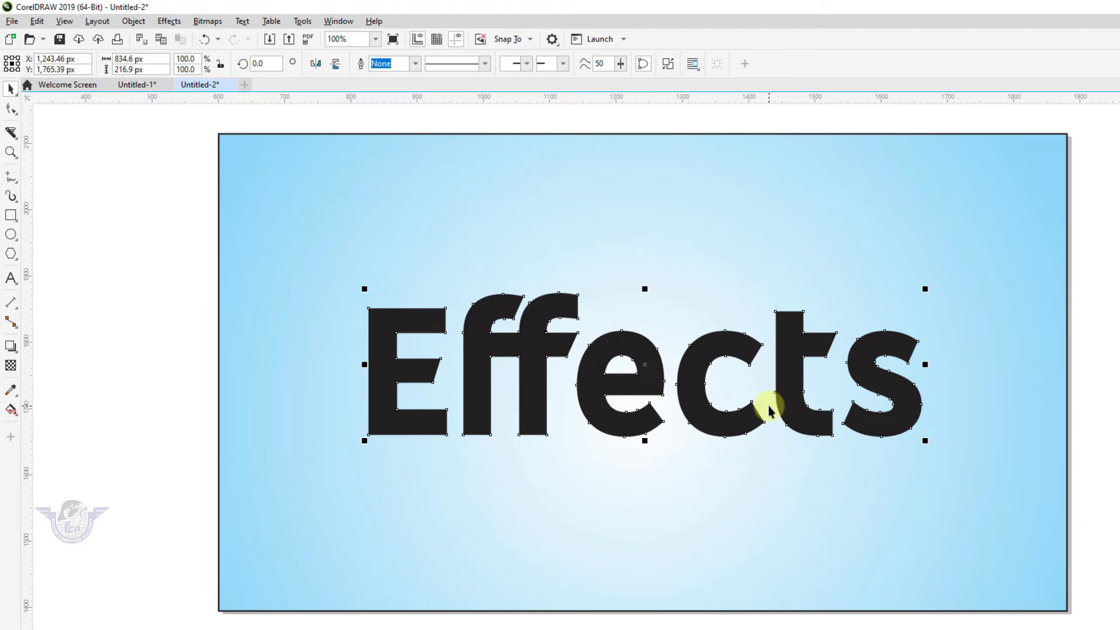
pyautogui.press('+')
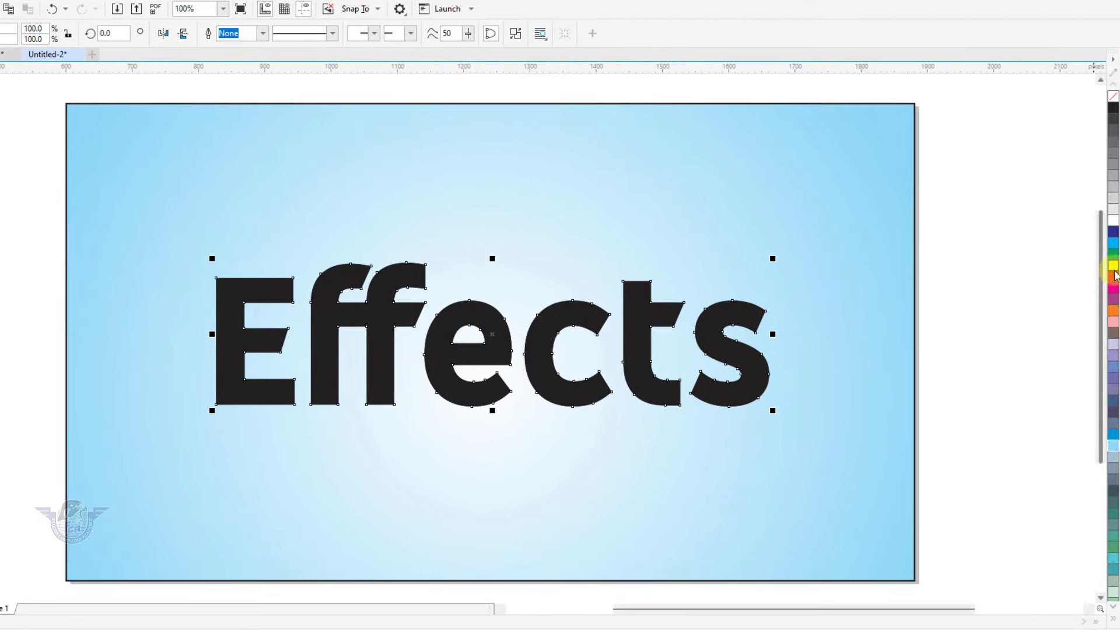
pyautogui.click(1114, 276)
pyautogui.moveTo(365, 315); pyautogui.dragTo(429, 368)
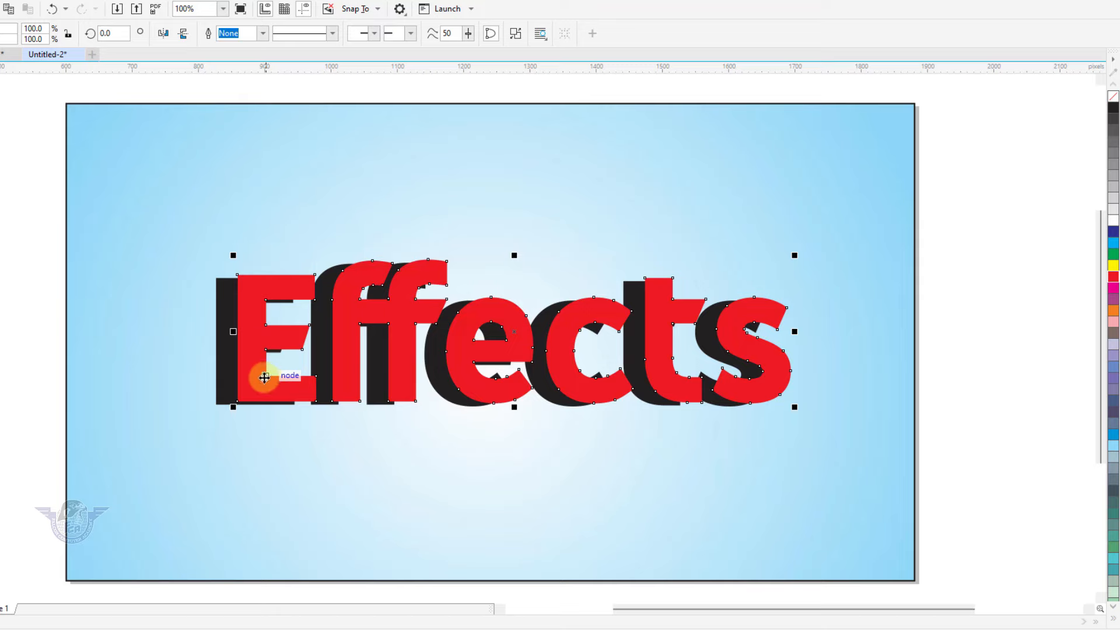
pyautogui.moveTo(264, 378); pyautogui.dragTo(245, 380)
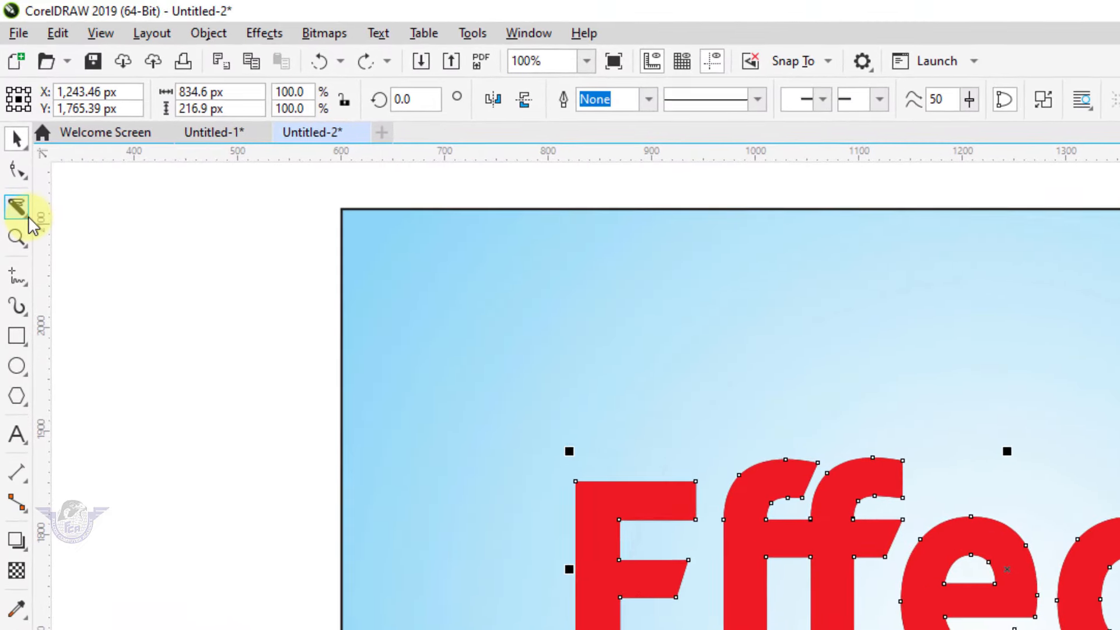
# Step: Cut the red lettering into upper and lower halves with a horizontal Knife cut through its middle
pyautogui.click(15, 136)
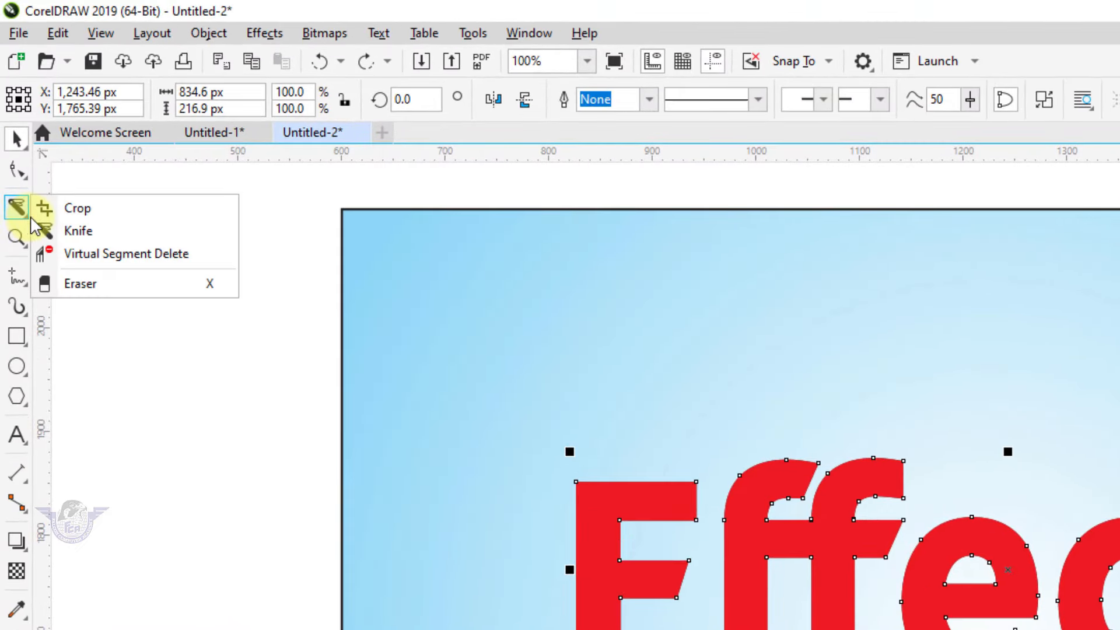
pyautogui.click(76, 233)
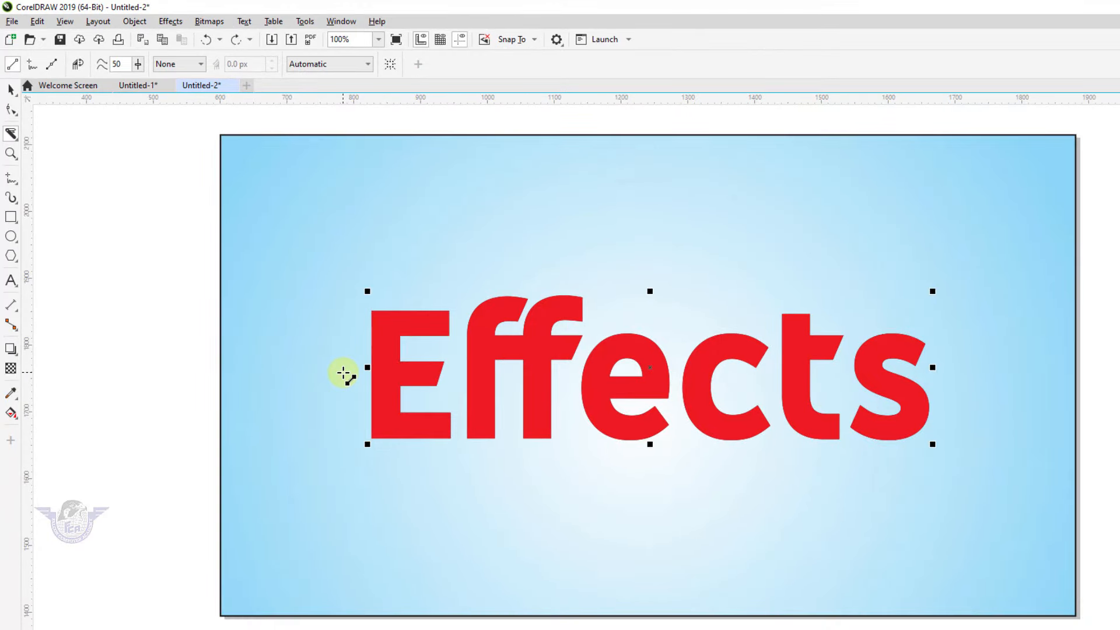
pyautogui.moveTo(344, 373); pyautogui.dragTo(986, 414)
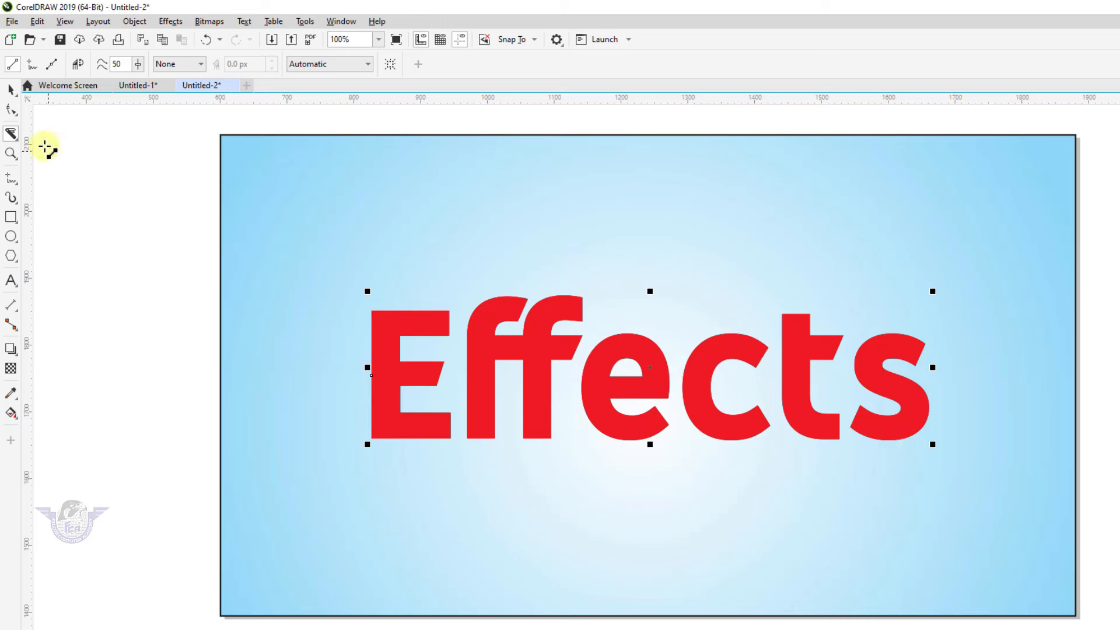
pyautogui.click(11, 89)
pyautogui.click(174, 236)
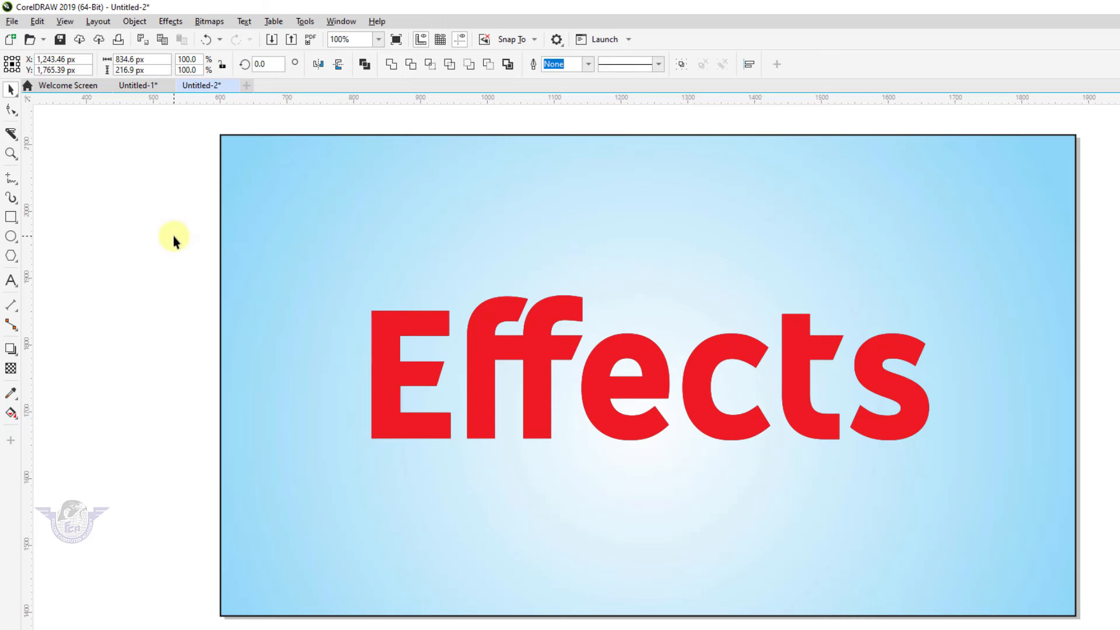
pyautogui.click(548, 348)
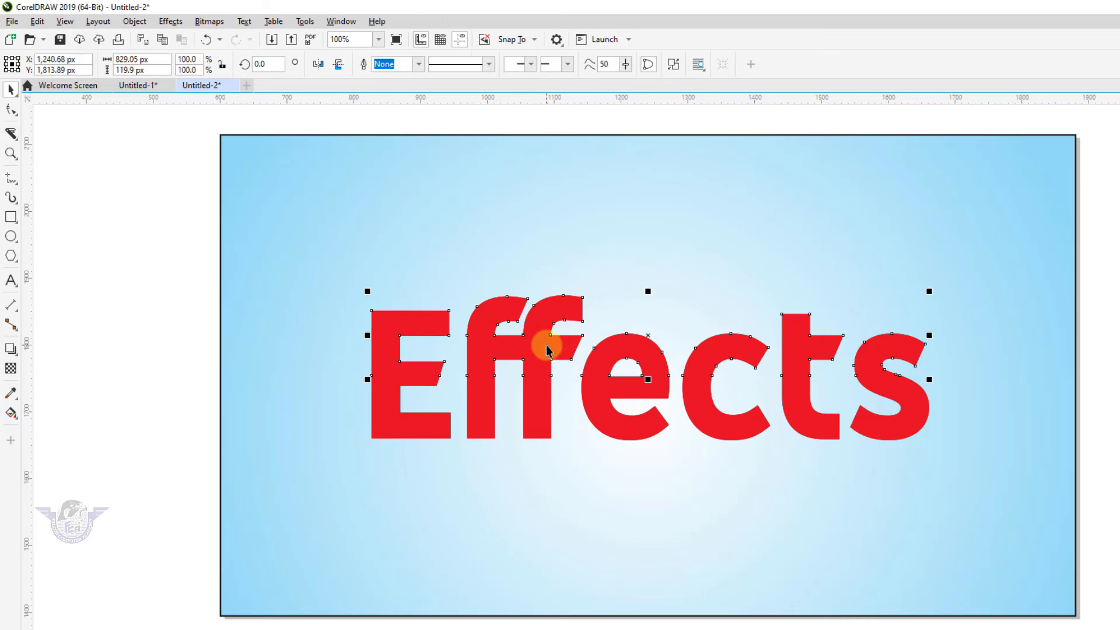
pyautogui.moveTo(548, 346); pyautogui.dragTo(546, 303)
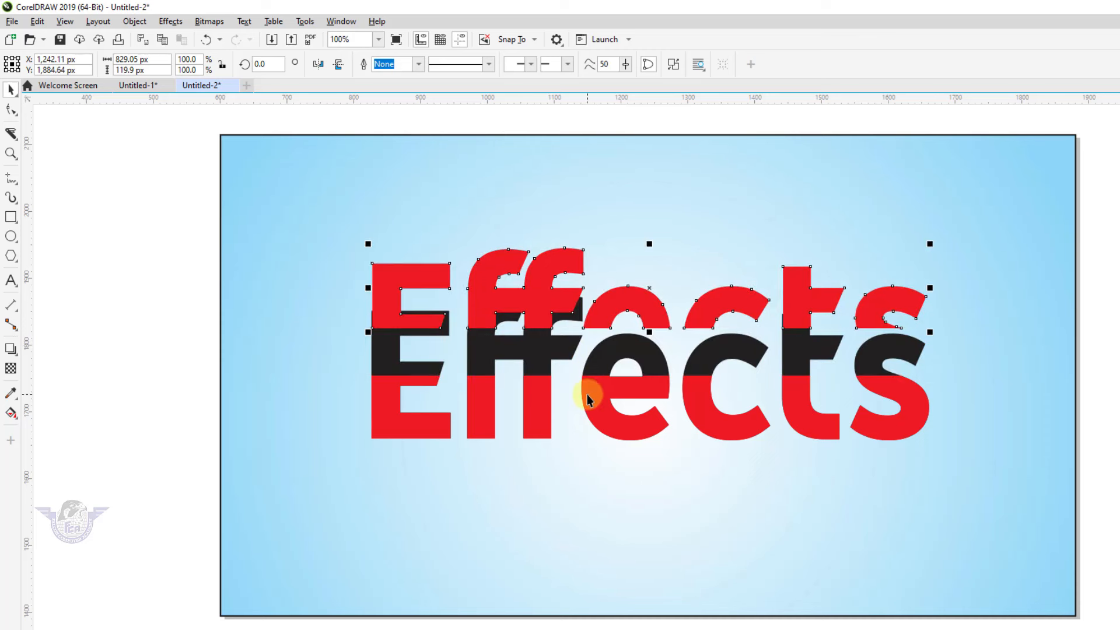
pyautogui.hotkey('ctrl', 'z')
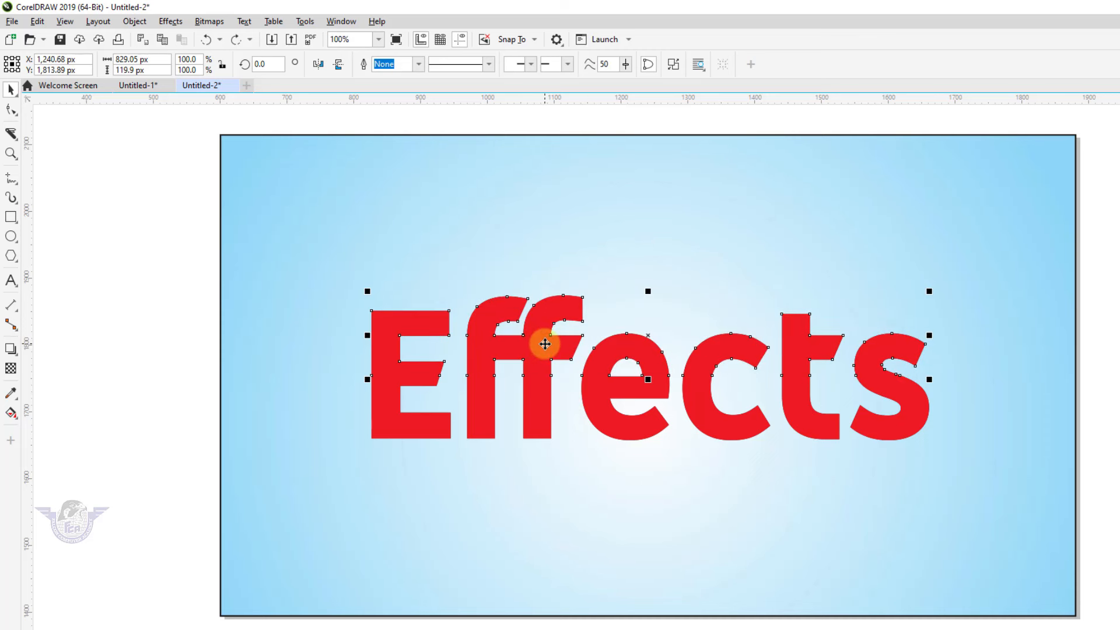
# Step: Skew the upper red half horizontally so the tops lean left and the bases shift right by about 12 px
pyautogui.click(572, 352)
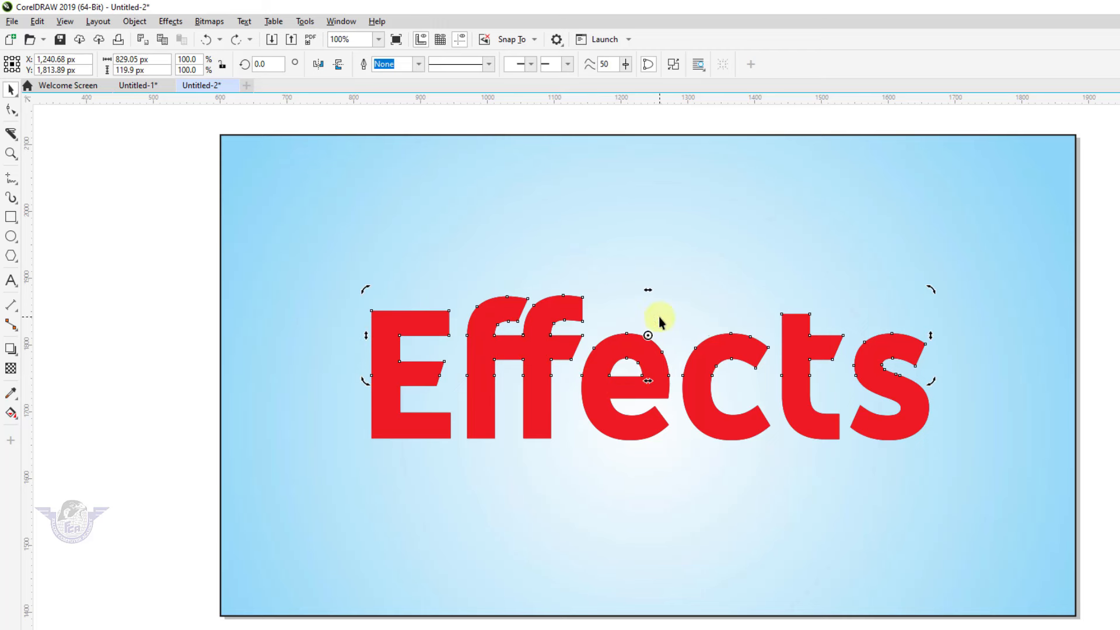
pyautogui.moveTo(648, 380); pyautogui.dragTo(667, 383)
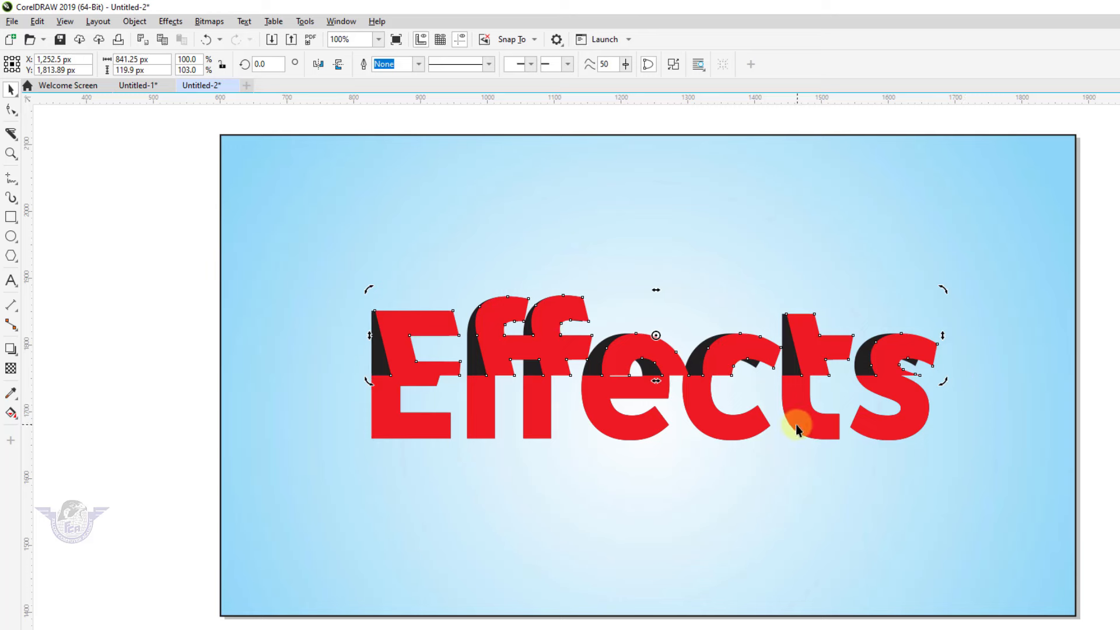
pyautogui.scroll(4, 666, 411)
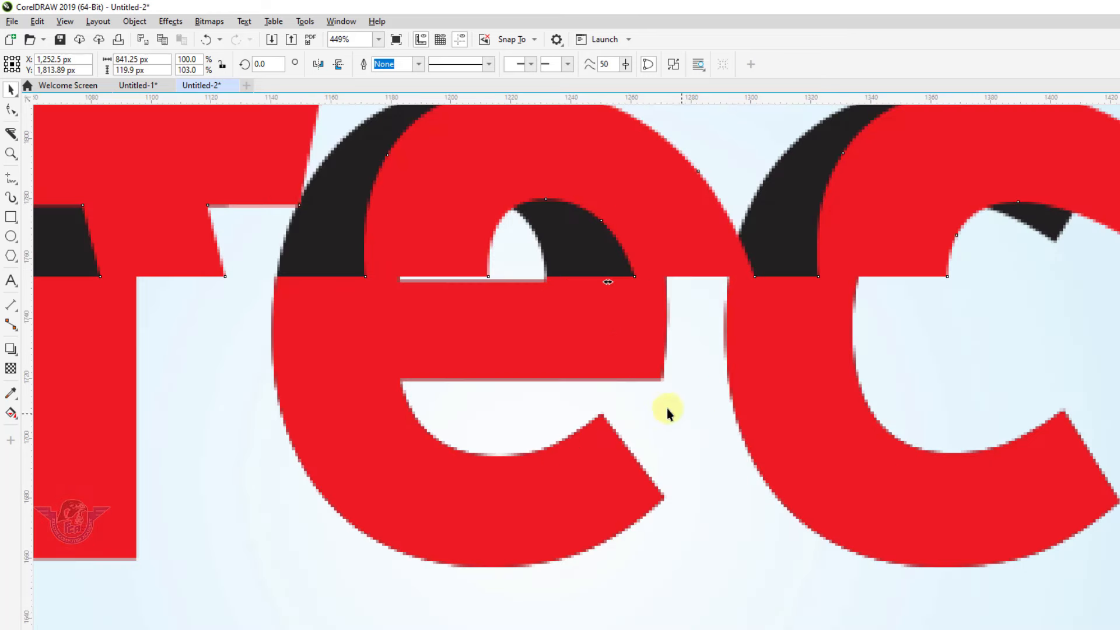
# Step: Switch to the Enhanced view and skew the lower red half horizontally so its top edge lines up with the upper half
pyautogui.click(65, 21)
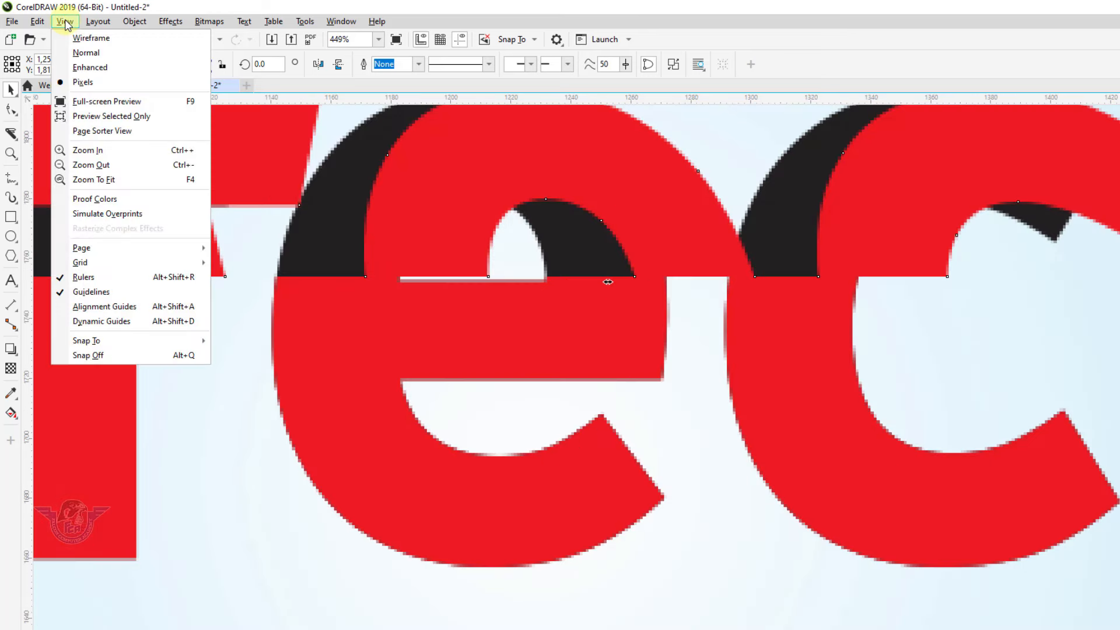
pyautogui.click(90, 67)
pyautogui.click(582, 338)
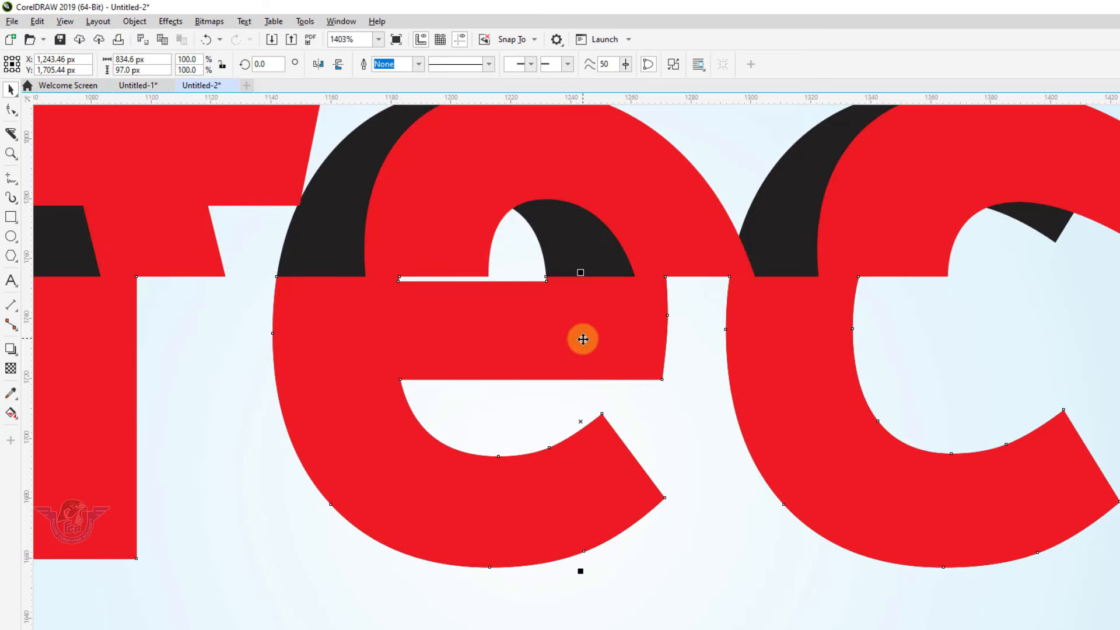
pyautogui.click(485, 332)
pyautogui.moveTo(581, 275); pyautogui.dragTo(671, 275)
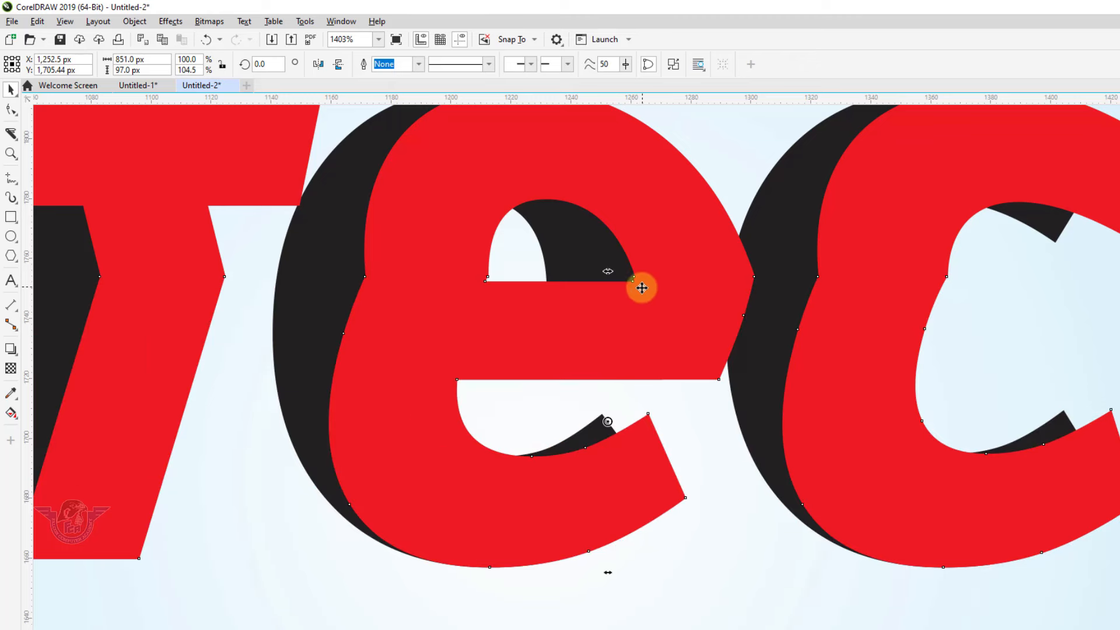
pyautogui.press('F3')
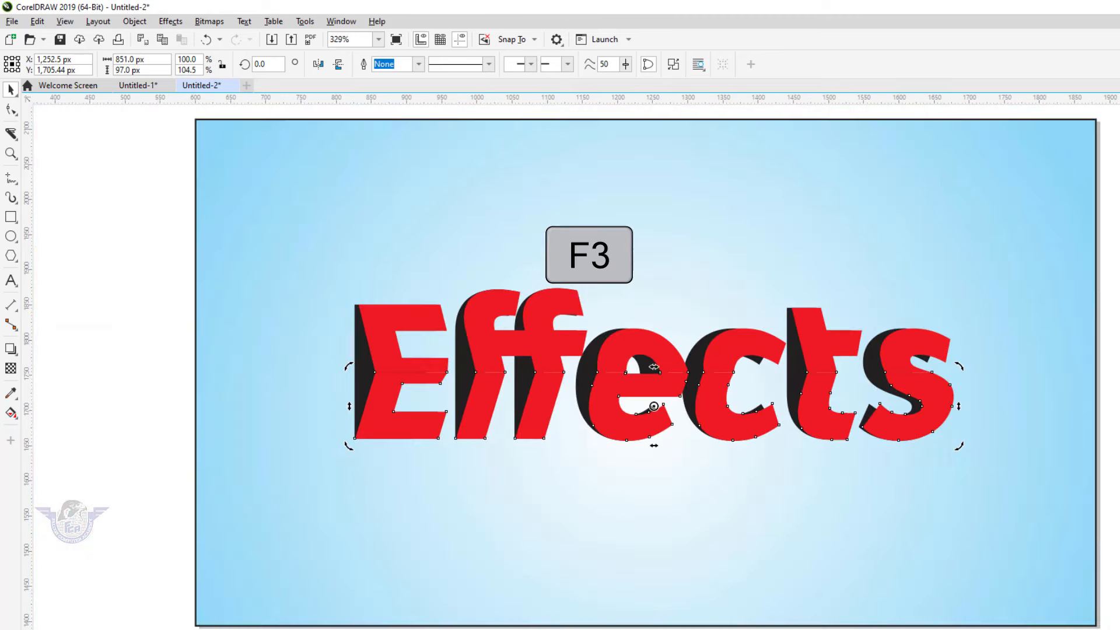
pyautogui.click(840, 415)
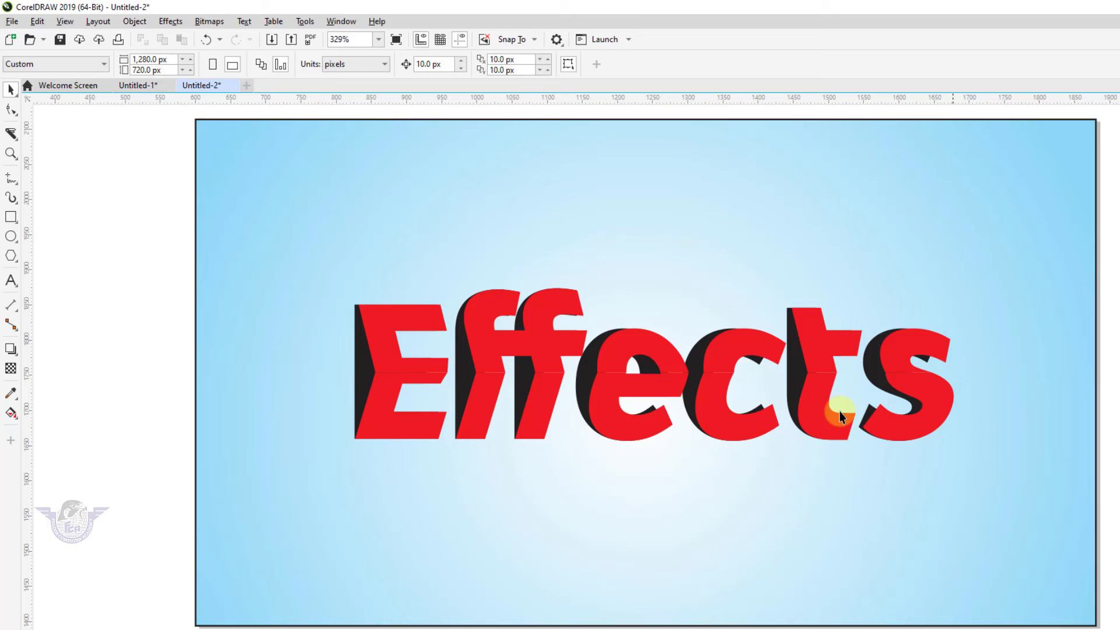
# Step: Recolor the lower red half of the lettering with a darker shade of red
pyautogui.click(642, 426)
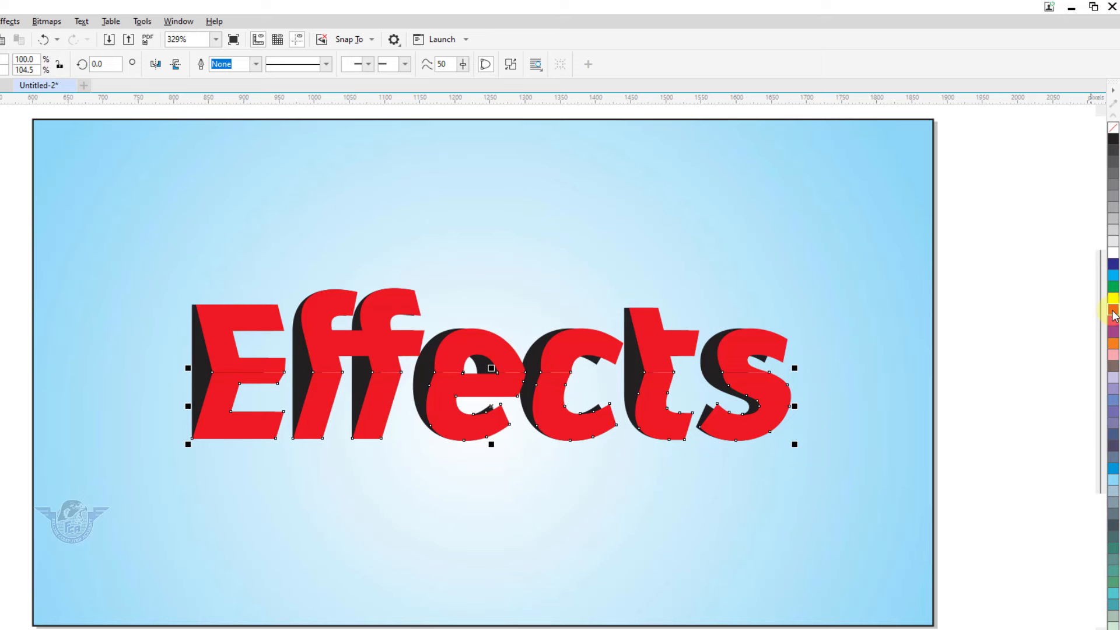
pyautogui.click(1113, 314)
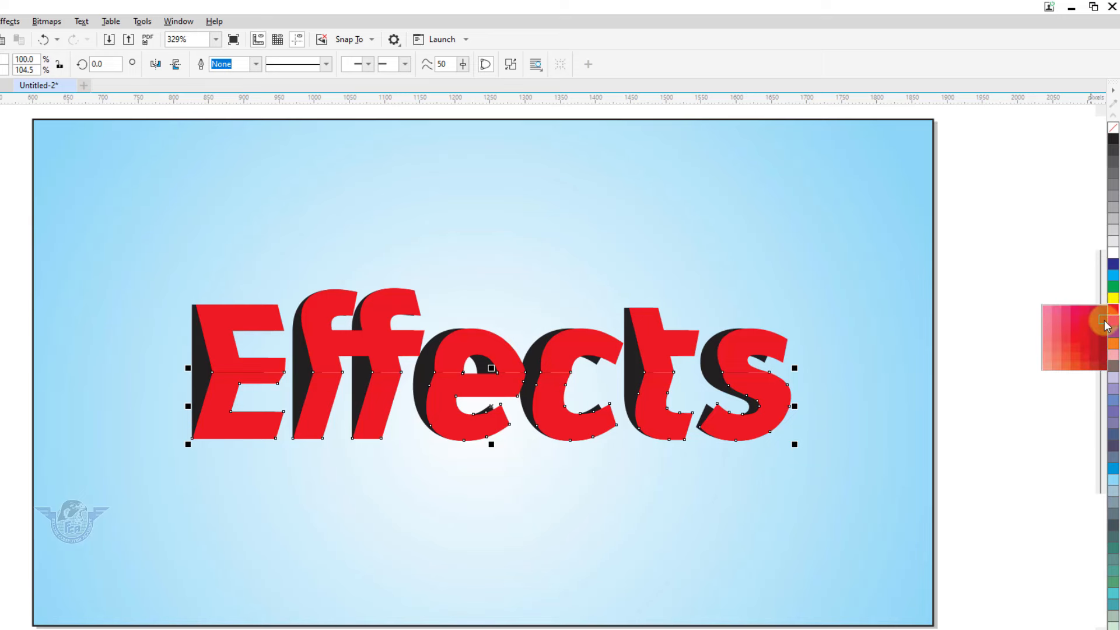
pyautogui.click(1104, 324)
pyautogui.click(502, 367)
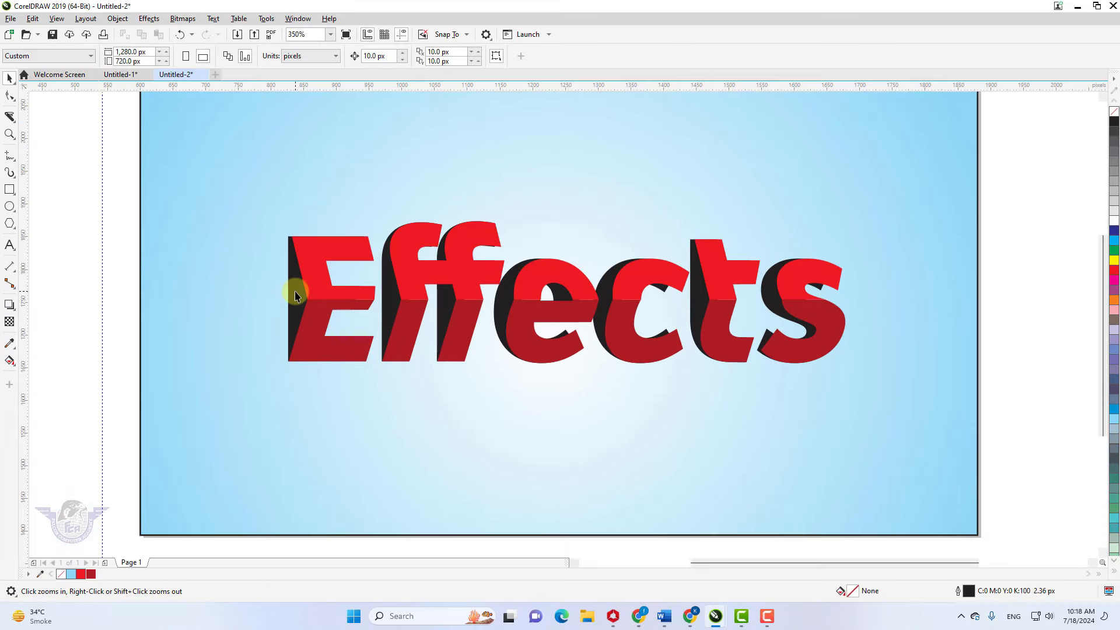
# Step: Squash a copy of the black lettering to about 19 px high along its base and apply a Gaussian Blur with a 6.4-pixel radius
pyautogui.click(295, 296)
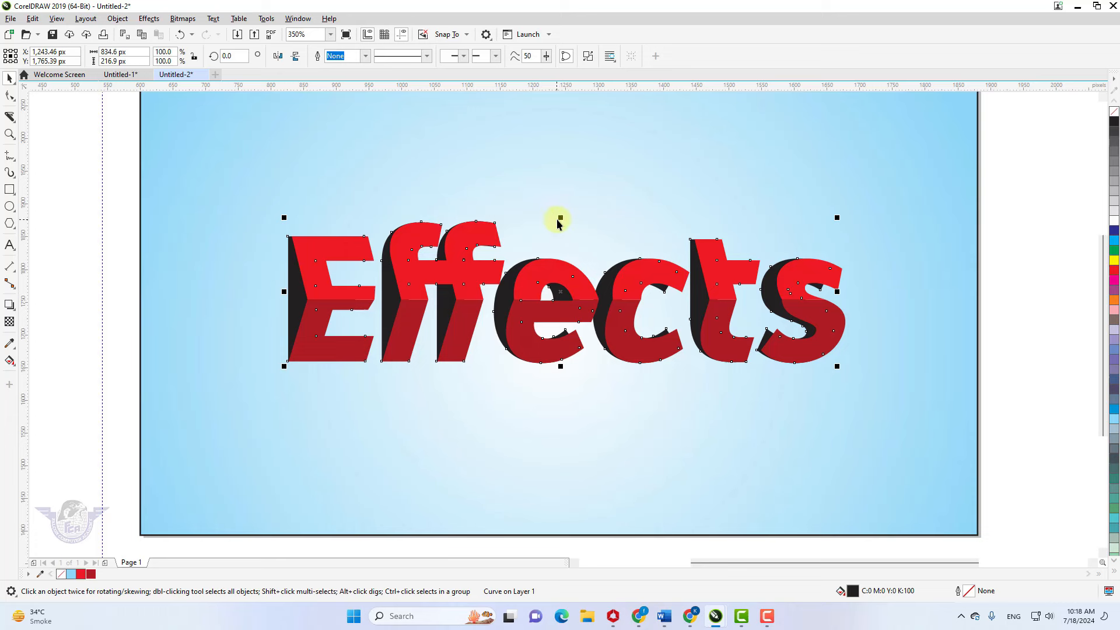
pyautogui.moveTo(559, 219); pyautogui.dragTo(531, 349)
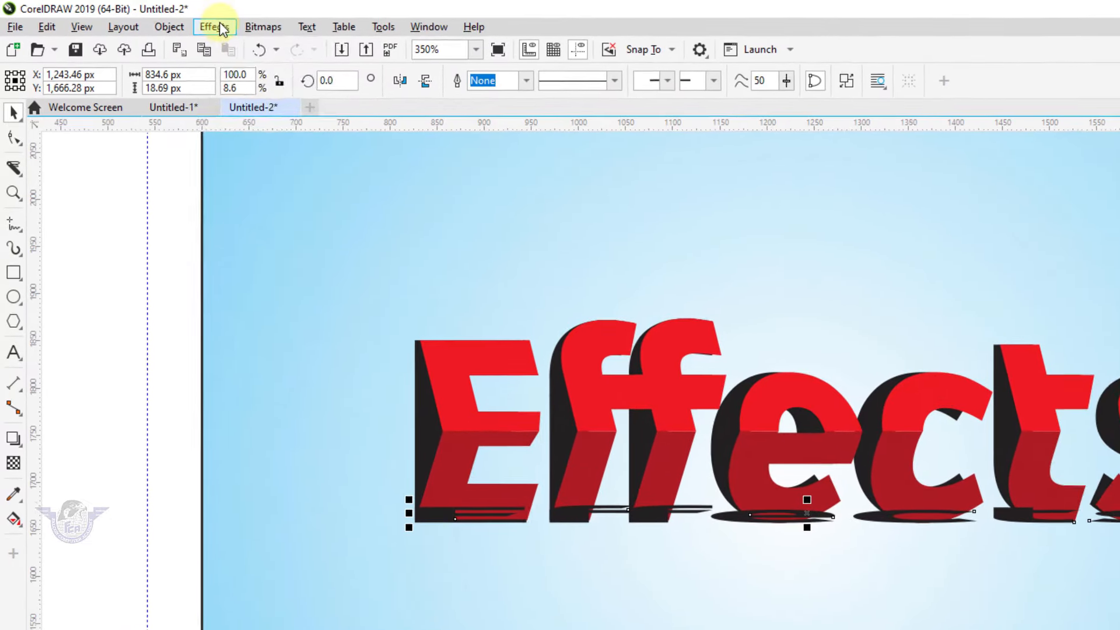
pyautogui.click(156, 19)
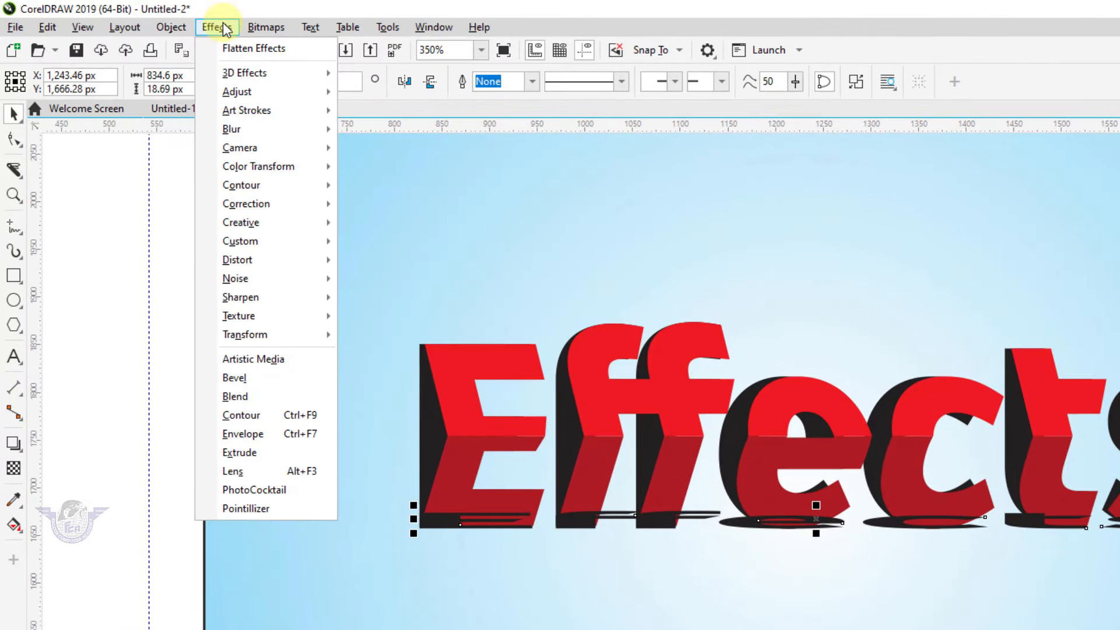
pyautogui.moveTo(251, 131)
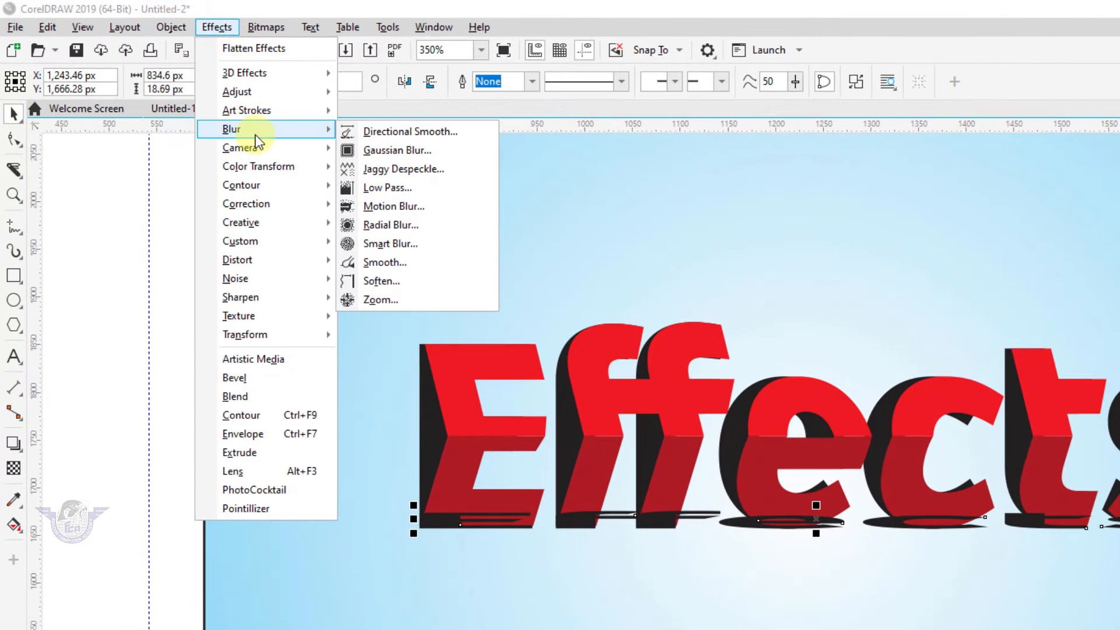
pyautogui.click(369, 152)
pyautogui.click(735, 433)
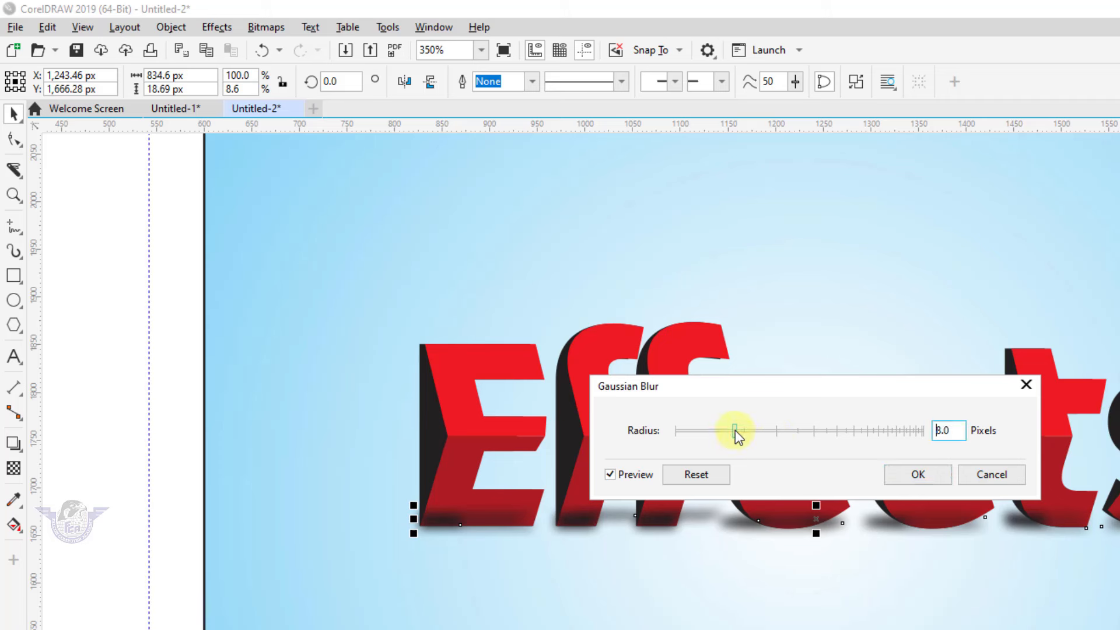
pyautogui.click(713, 433)
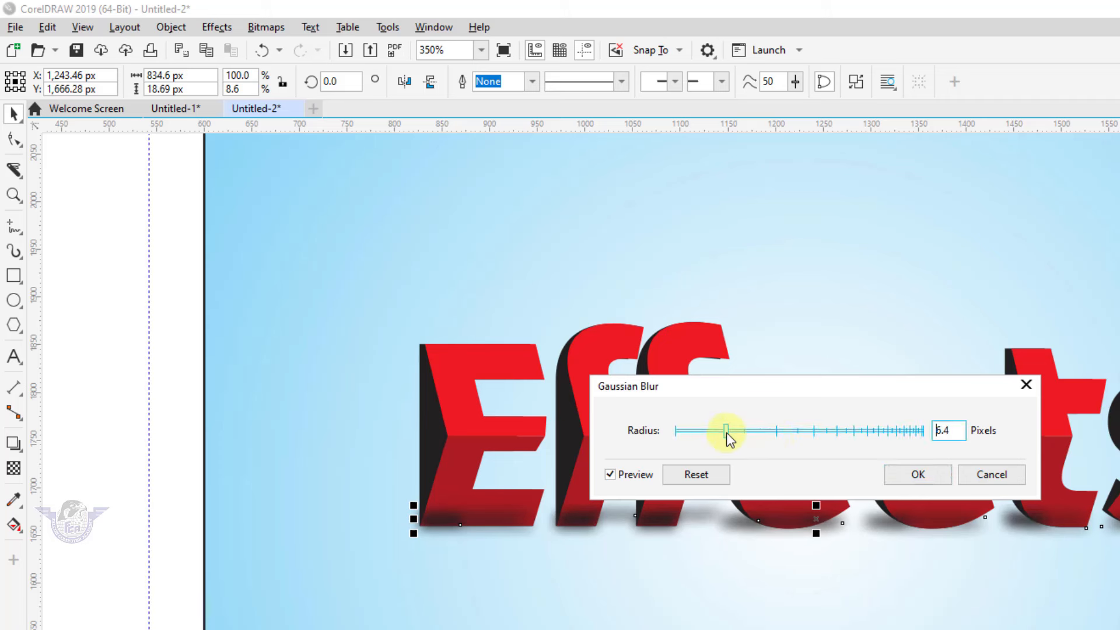
pyautogui.click(933, 478)
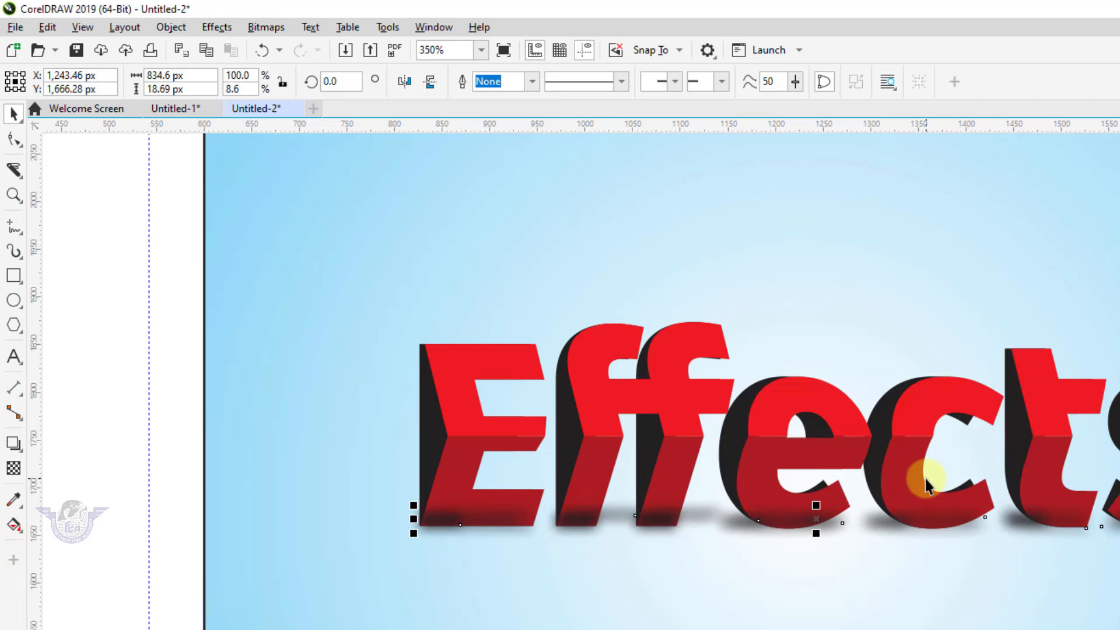
# Step: Bring the black lettering and both red halves in front of the blurred shadow and move them up 10 px
pyautogui.click(461, 412)
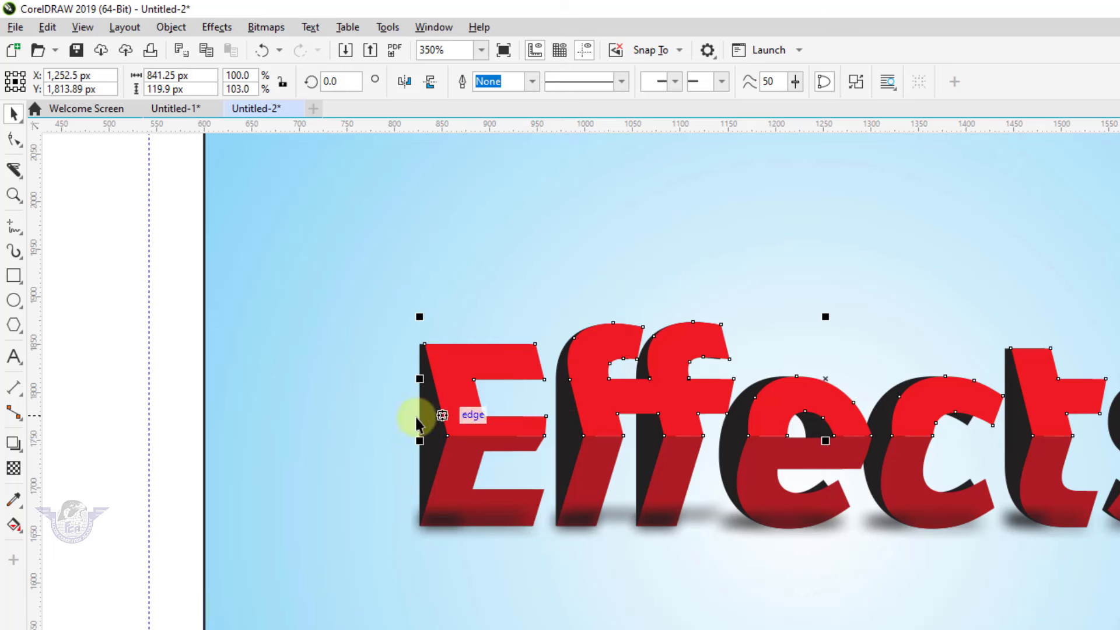
pyautogui.click(452, 526)
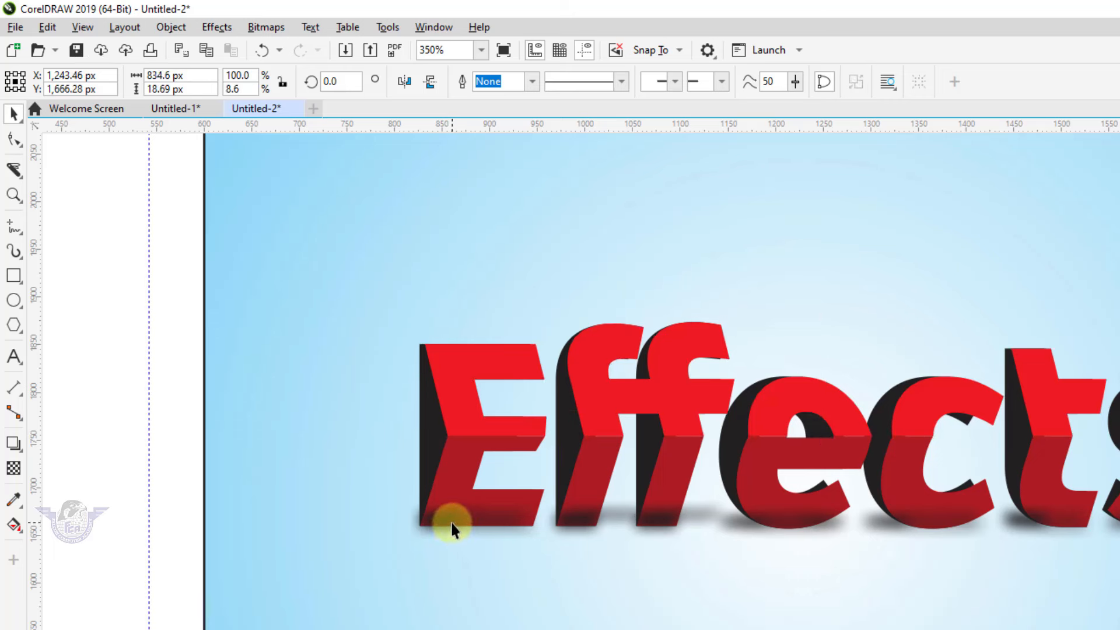
pyautogui.click(425, 438)
pyautogui.click(447, 386)
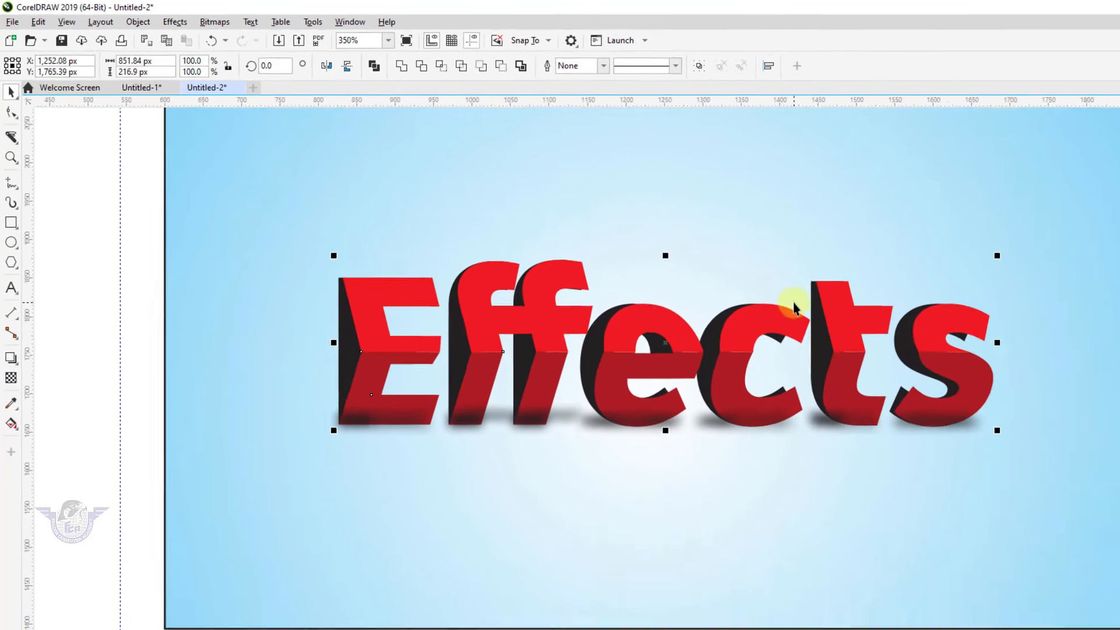
pyautogui.press('Delete')
pyautogui.hotkey('ctrl', 'z')
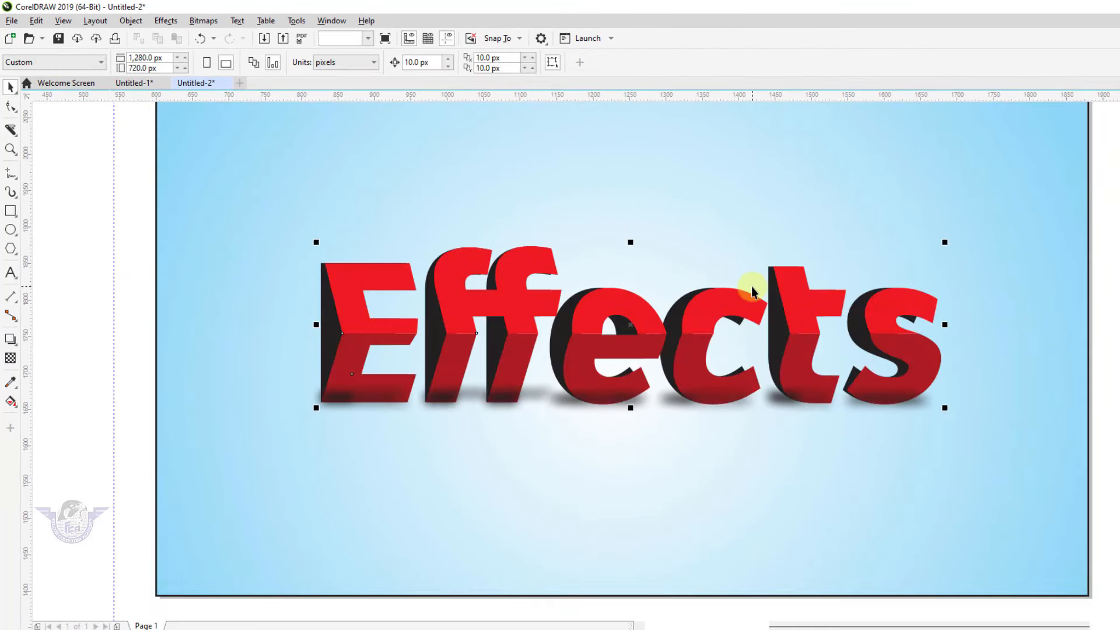
pyautogui.hotkey('shift', 'pageup')
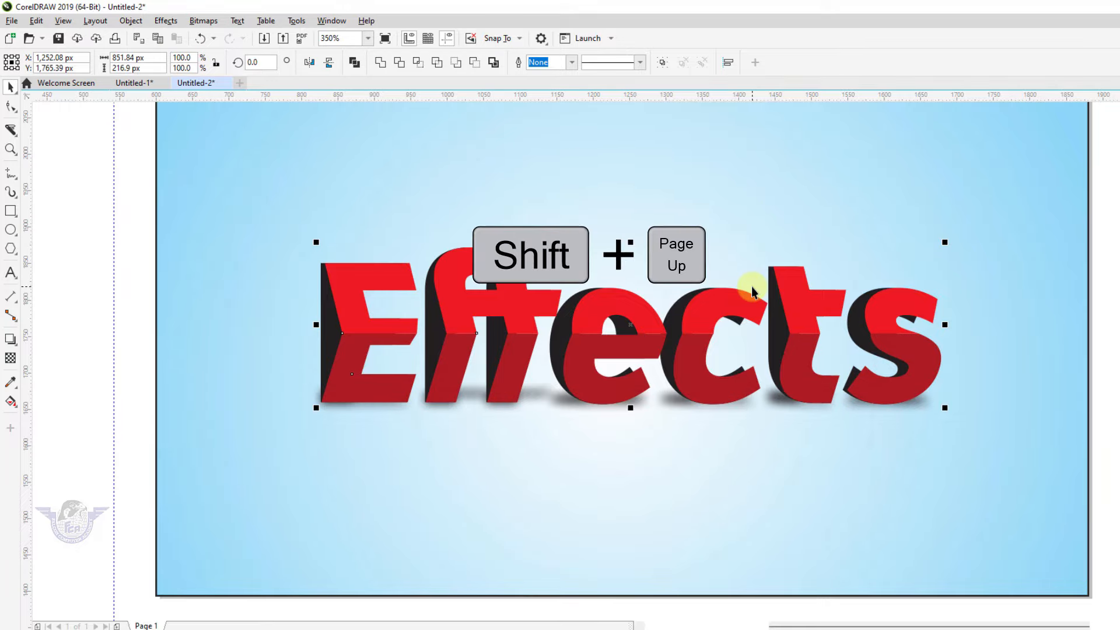
pyautogui.press('Up')
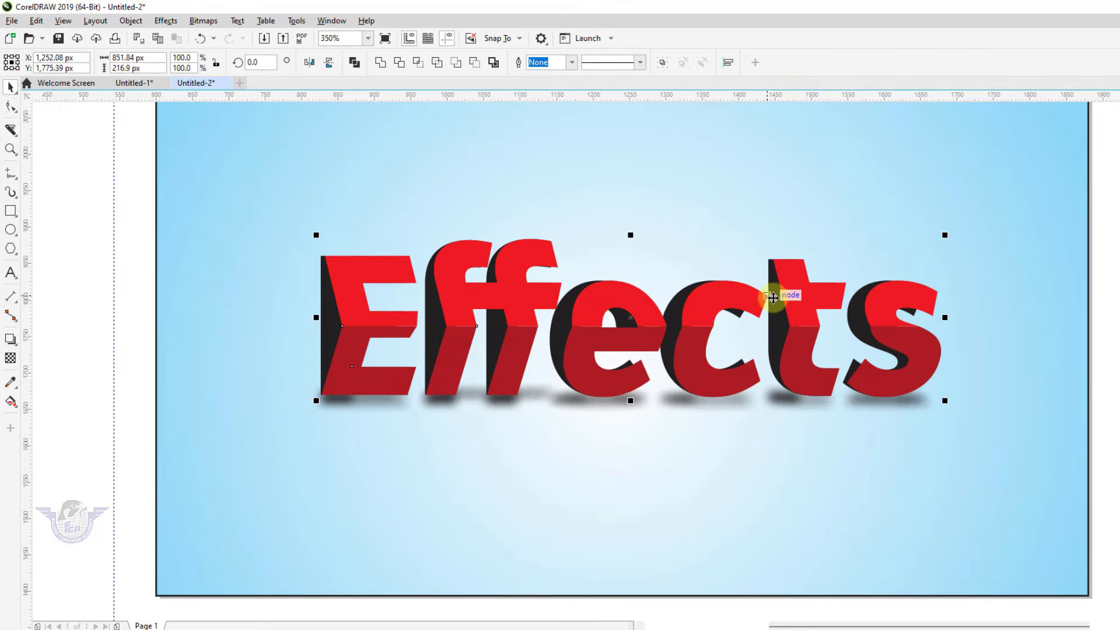
pyautogui.scroll(-1, 773, 297)
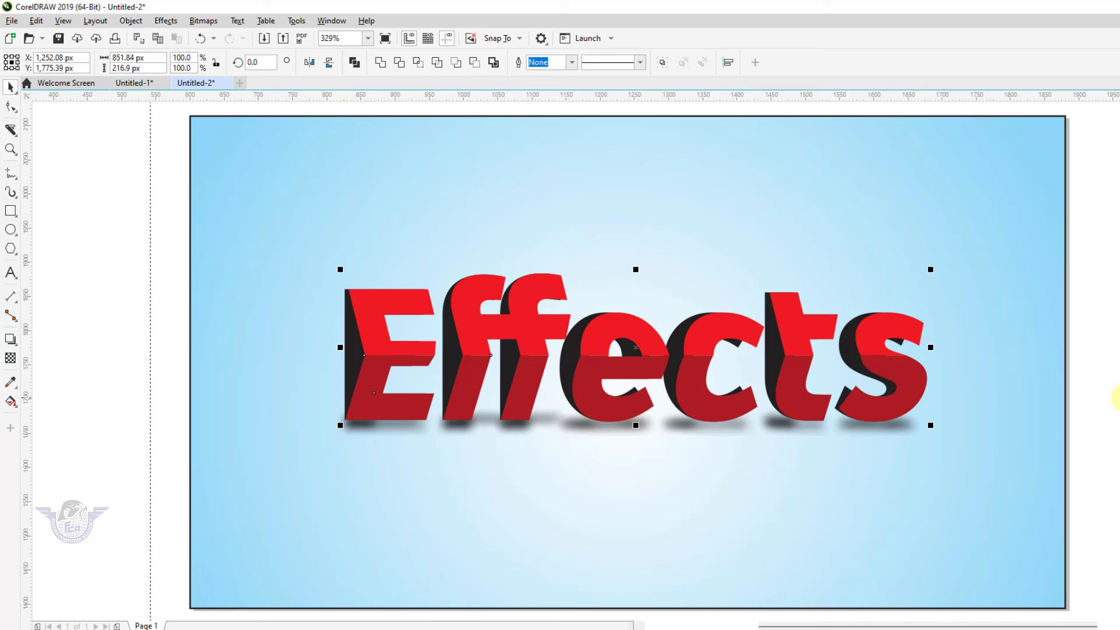
pyautogui.scroll(-3, 1097, 388)
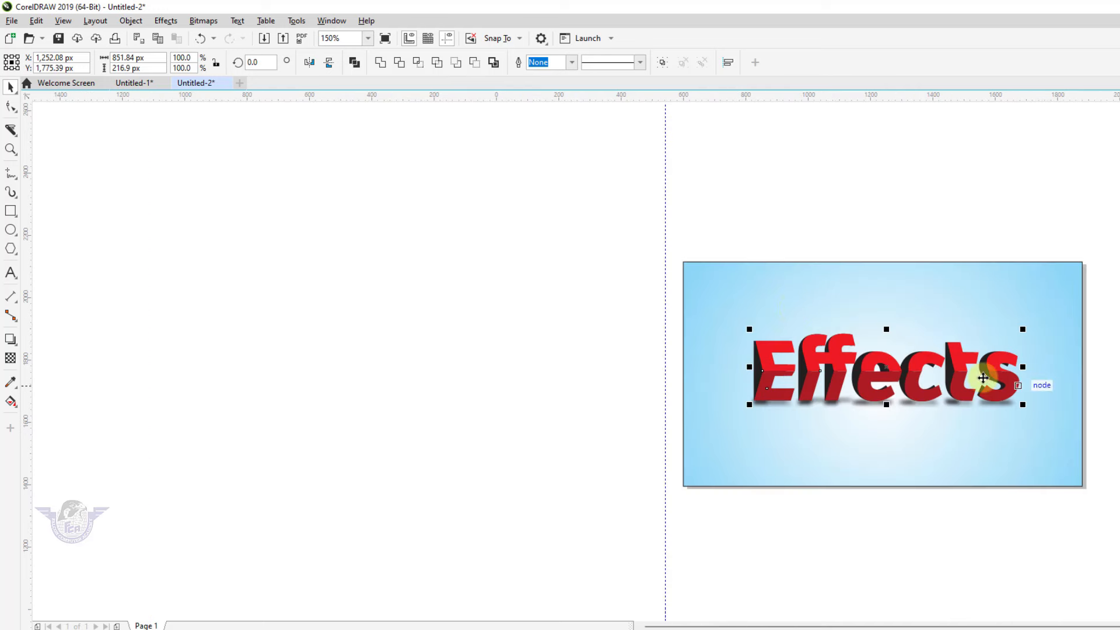
pyautogui.scroll(2, 1048, 428)
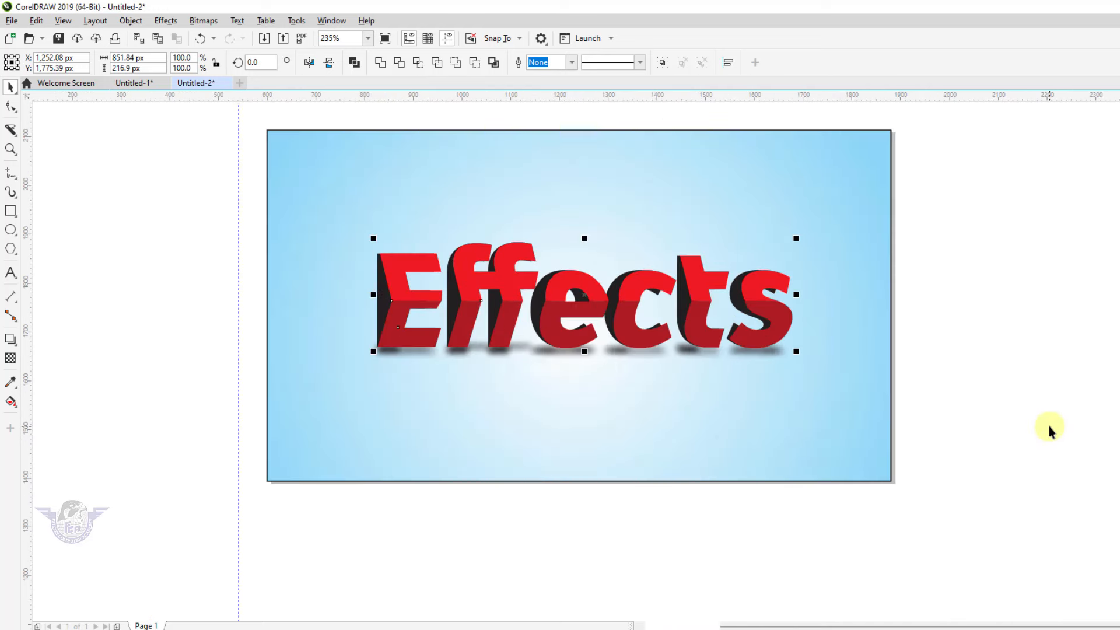
pyautogui.click(1077, 359)
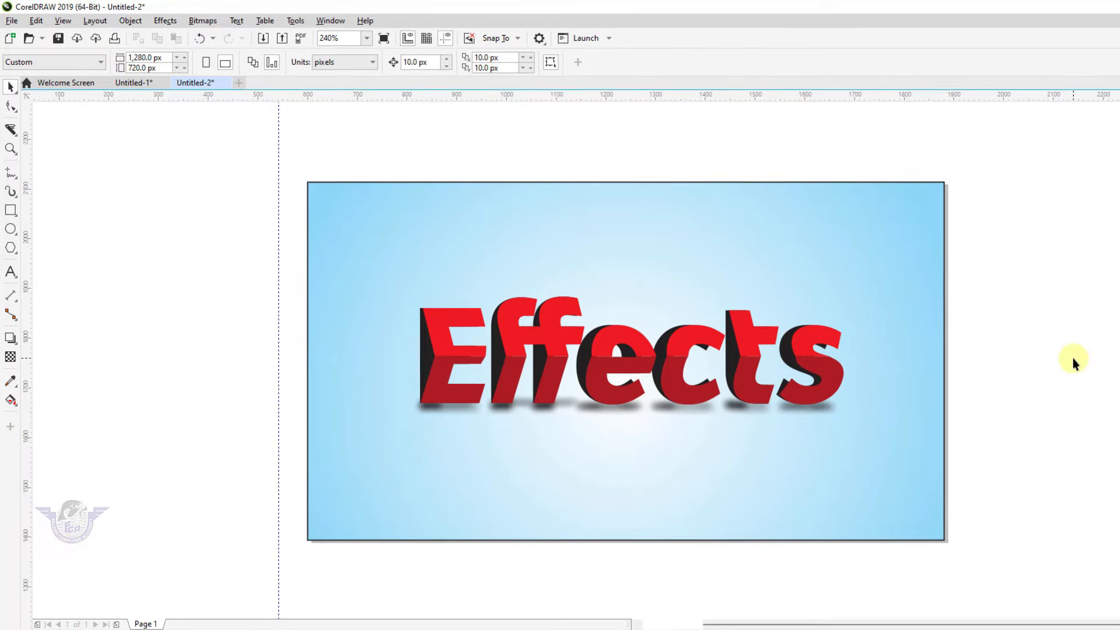